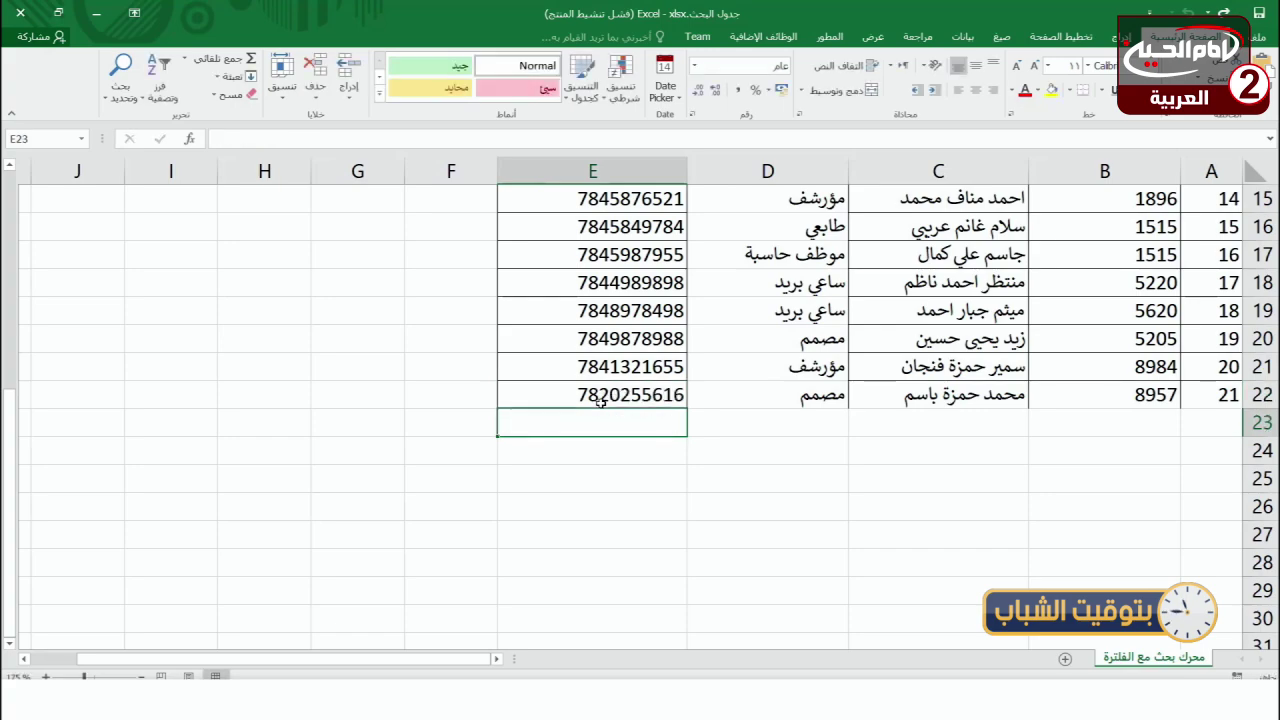
{"action": "left_click_drag", "start_coordinate": [590, 395], "coordinate": [1210, 396]}
{"action": "scroll", "coordinate": [840, 417], "scroll_direction": "up", "scroll_amount": 5}
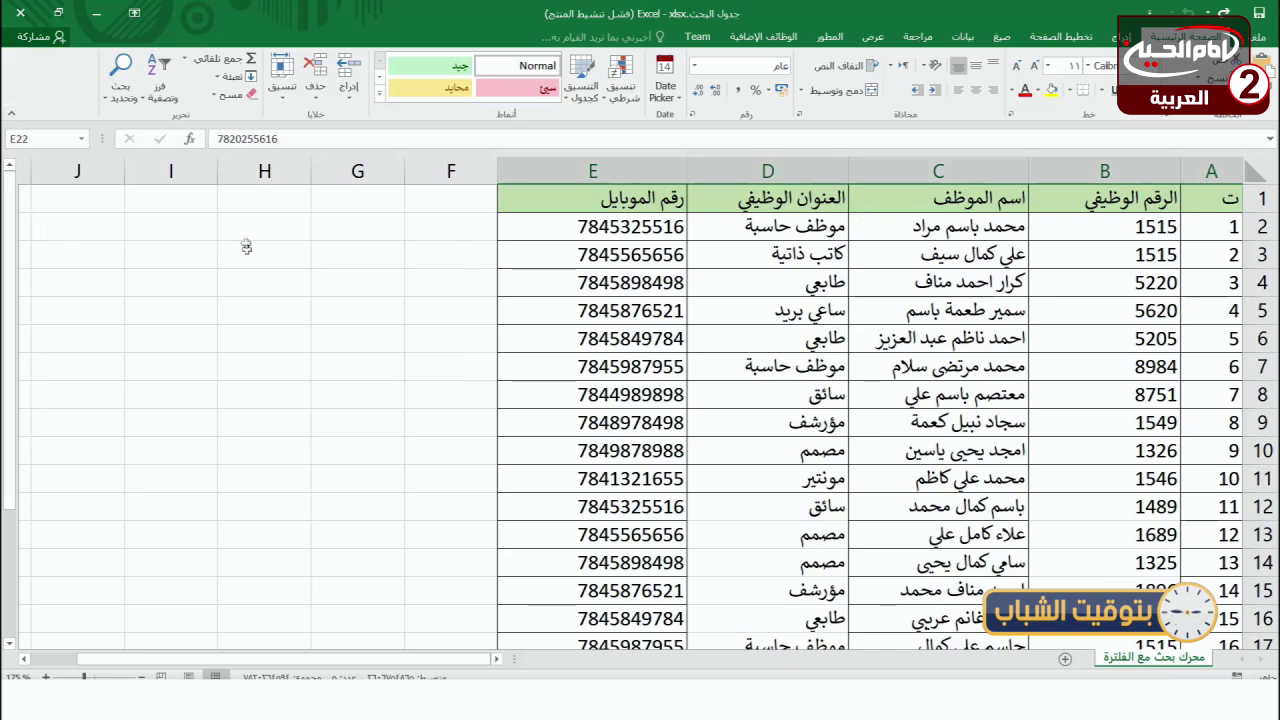
{"action": "scroll", "coordinate": [1140, 550], "scroll_direction": "down", "scroll_amount": 4}
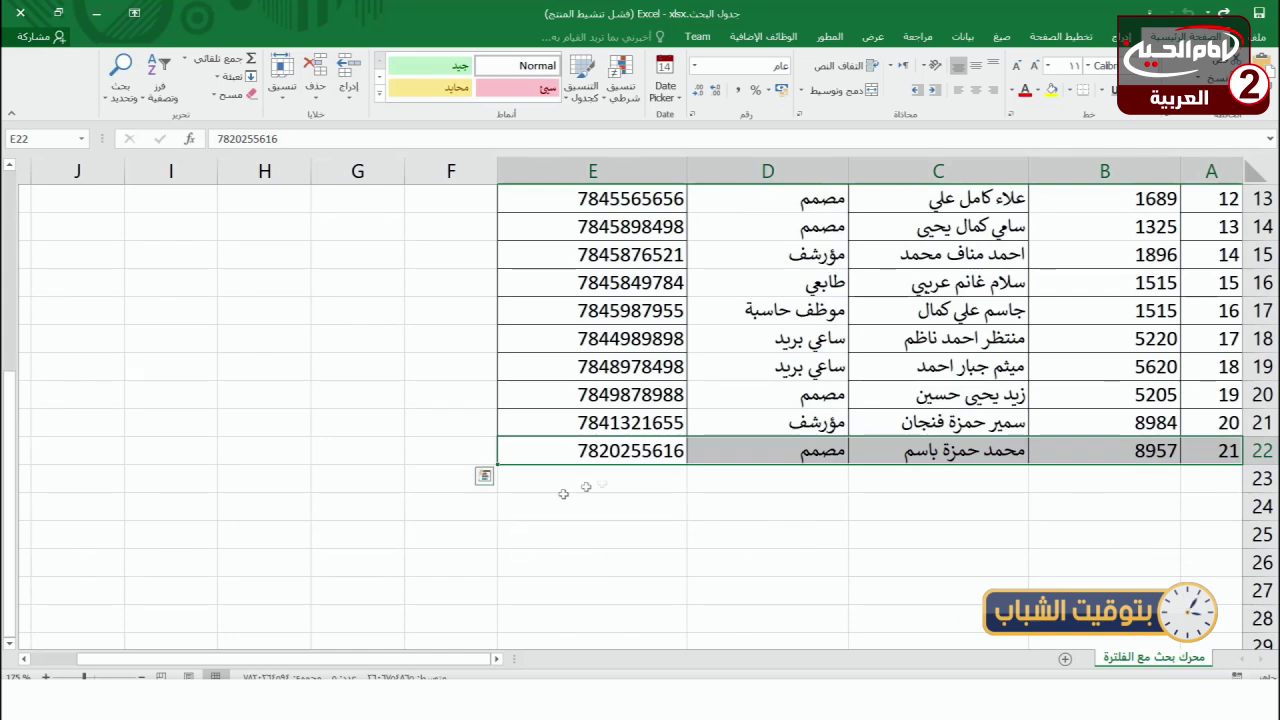
{"action": "scroll", "coordinate": [513, 330], "scroll_direction": "up", "scroll_amount": 4}
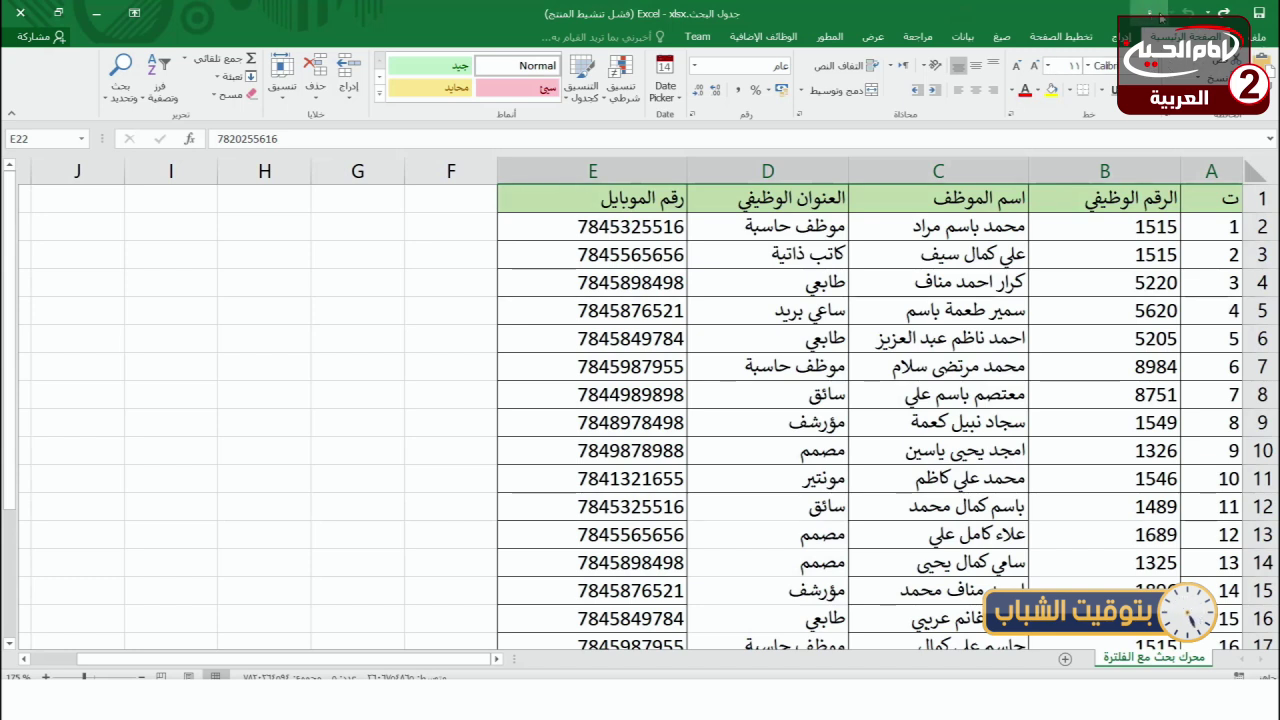
- Add the Form... command from Commands Not in the Ribbon to the Quick Access Toolbar
{"action": "left_click", "coordinate": [1258, 37]}
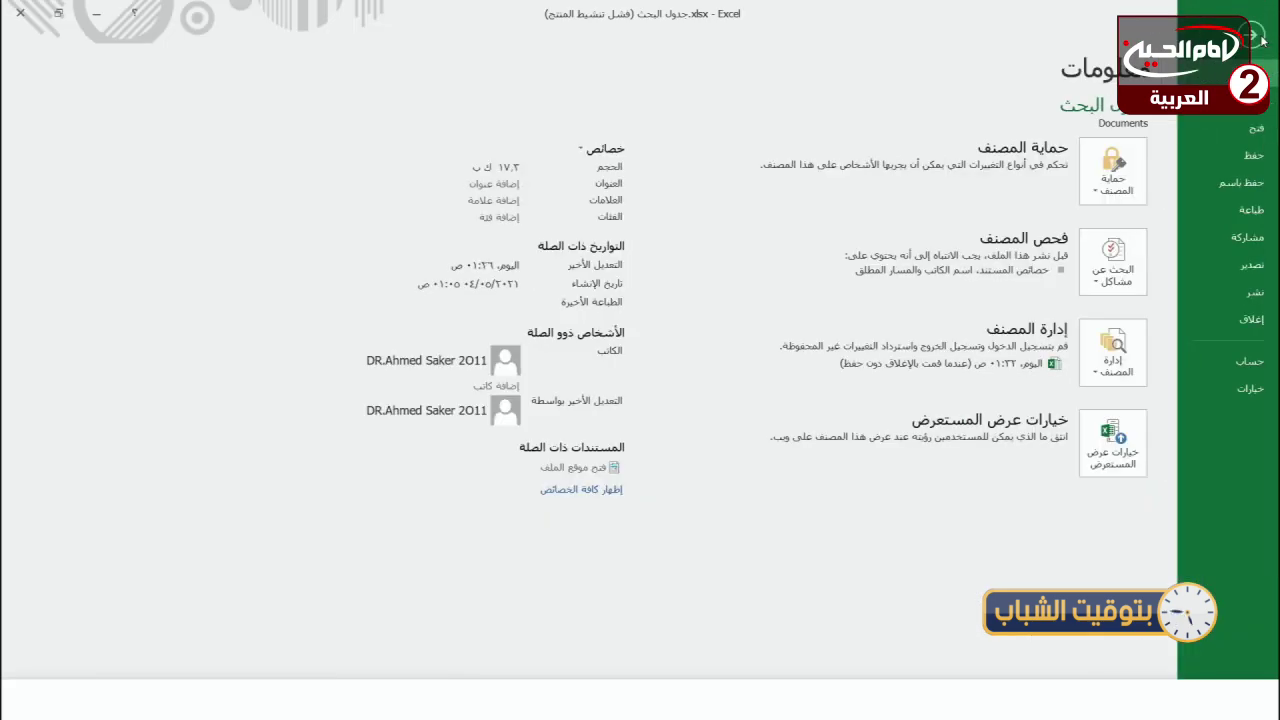
{"action": "left_click", "coordinate": [1252, 389]}
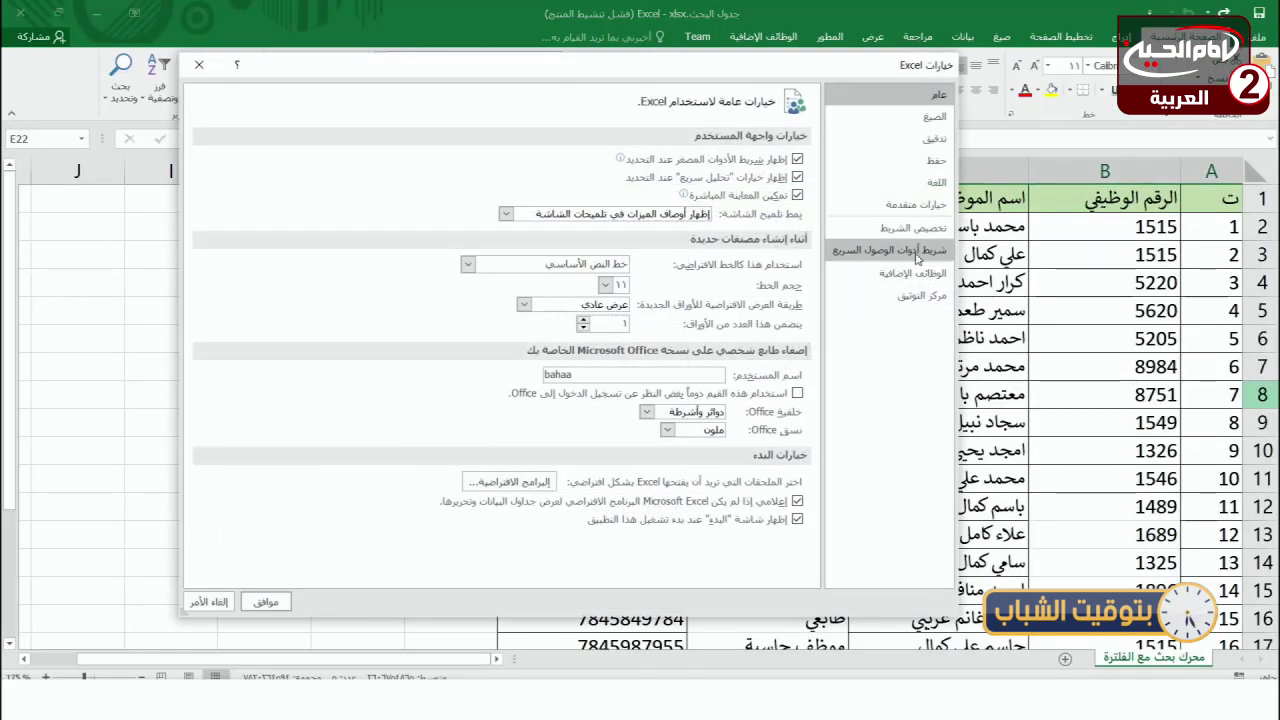
{"action": "left_click", "coordinate": [917, 258]}
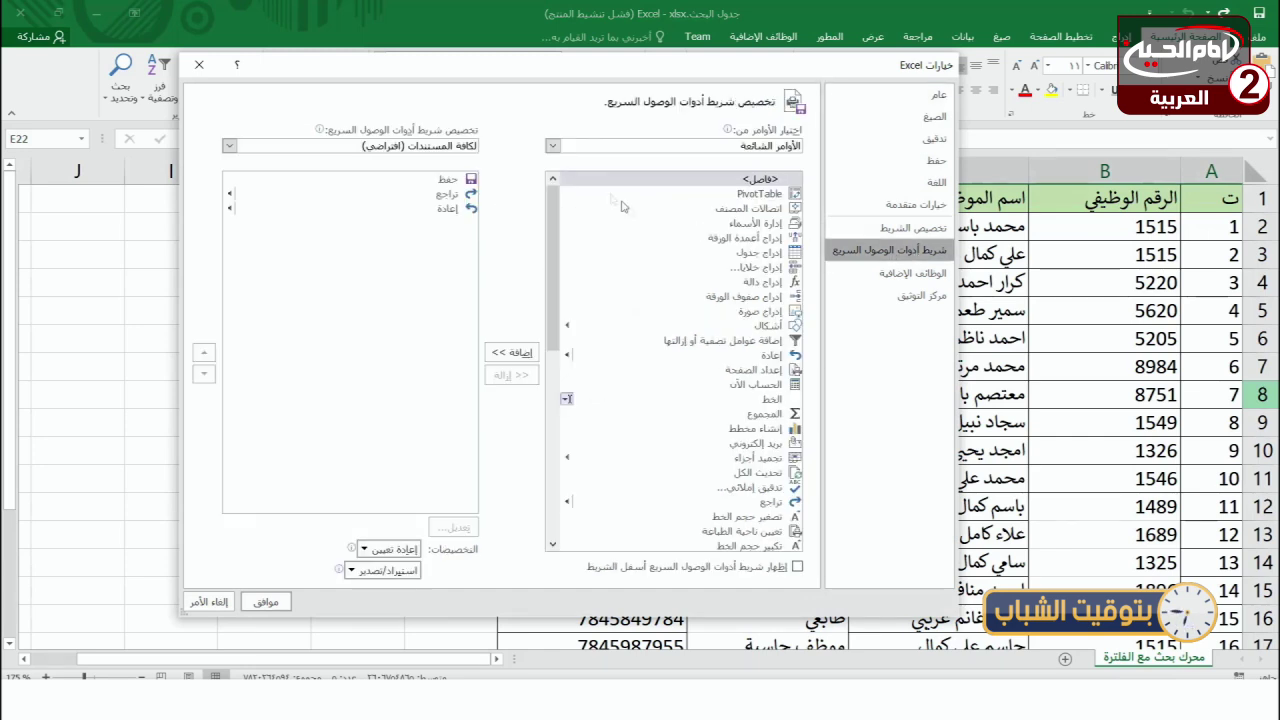
{"action": "left_click", "coordinate": [552, 147]}
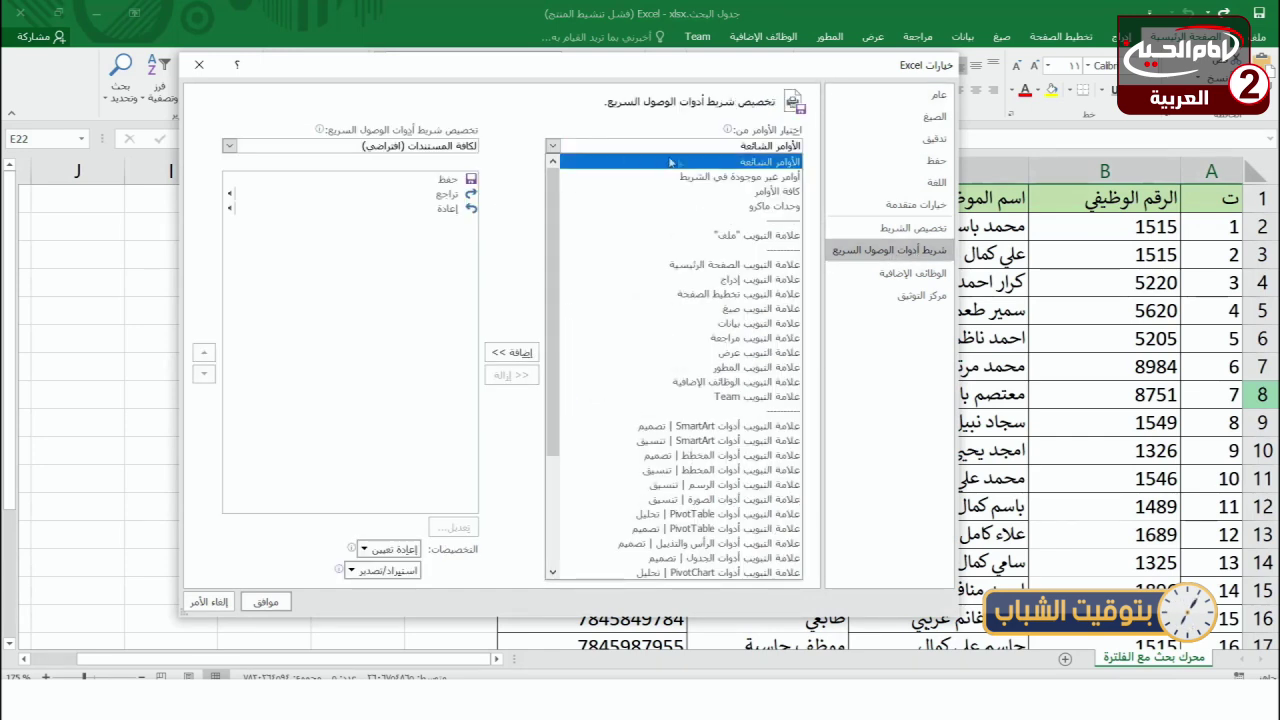
{"action": "left_click", "coordinate": [724, 176]}
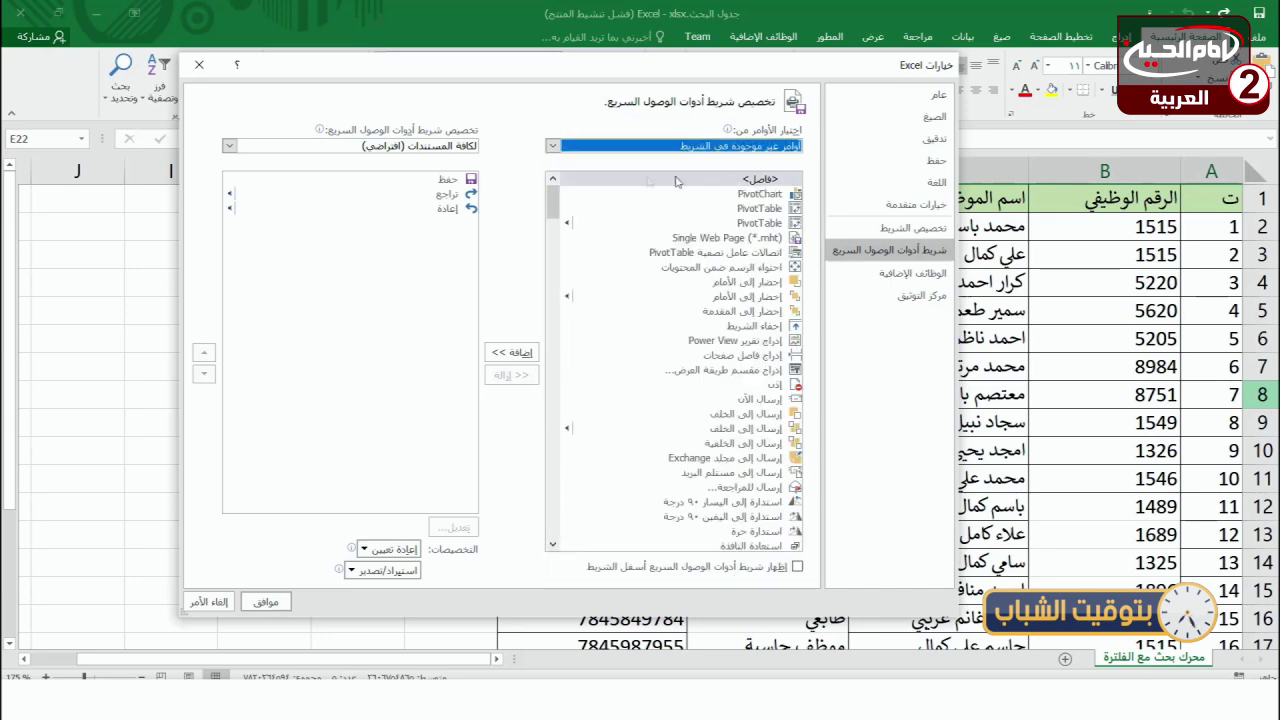
{"action": "left_click_drag", "start_coordinate": [552, 200], "coordinate": [552, 548]}
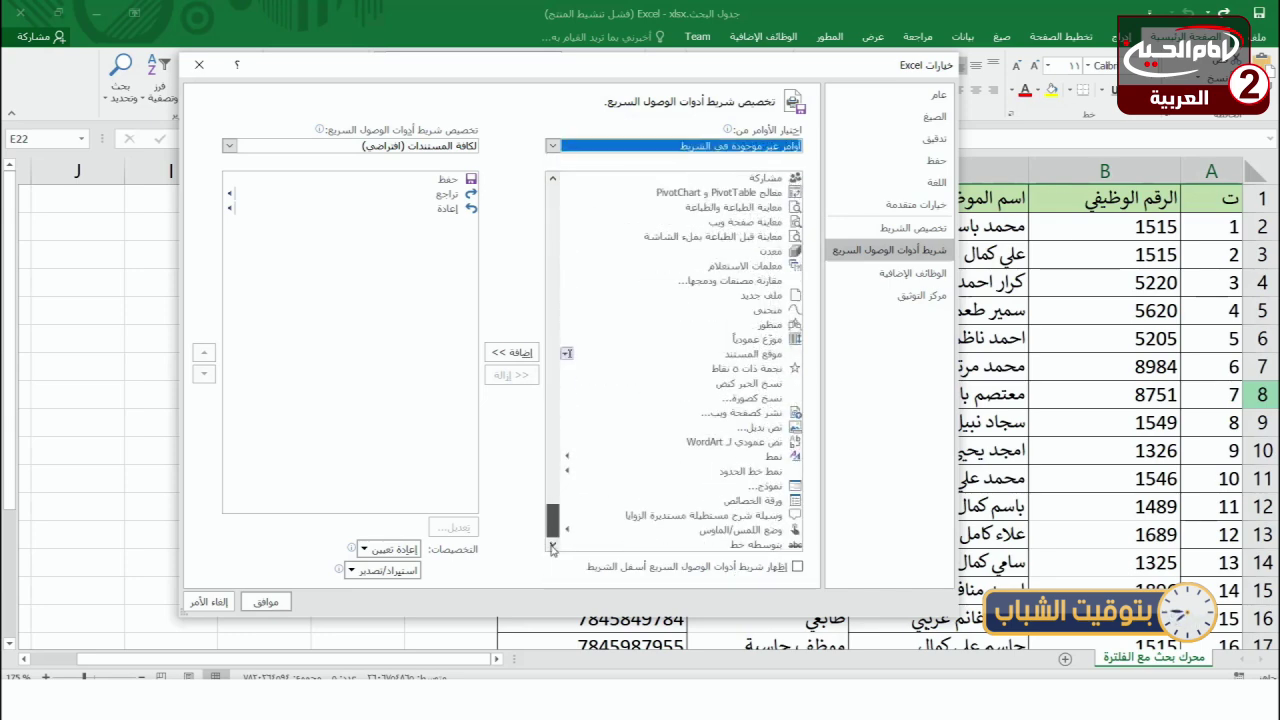
{"action": "left_click", "coordinate": [766, 487]}
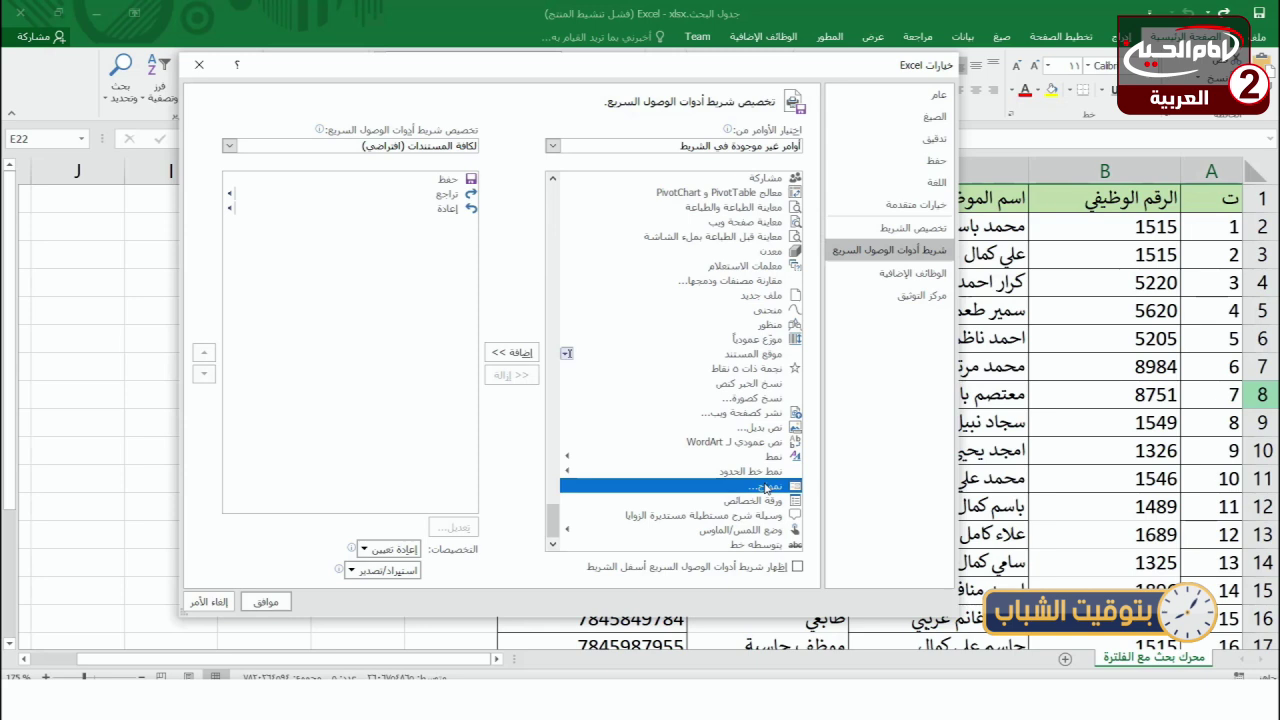
{"action": "left_click", "coordinate": [520, 355]}
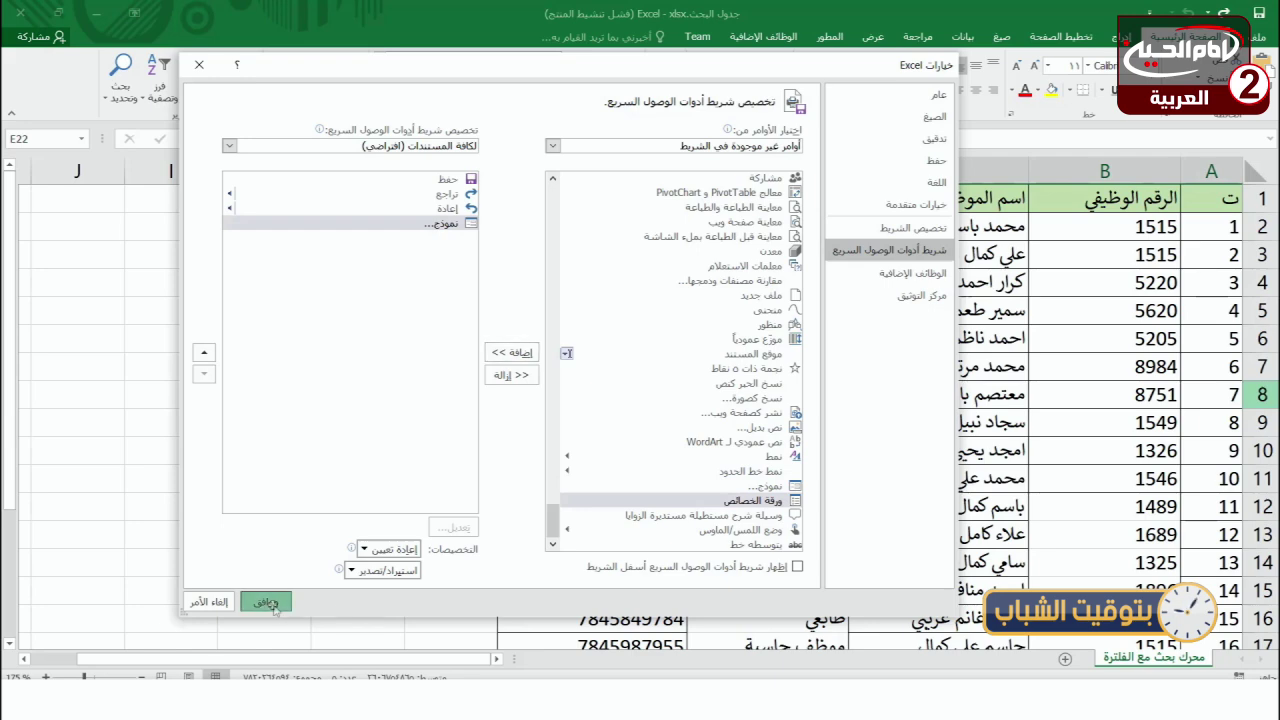
{"action": "left_click", "coordinate": [265, 602]}
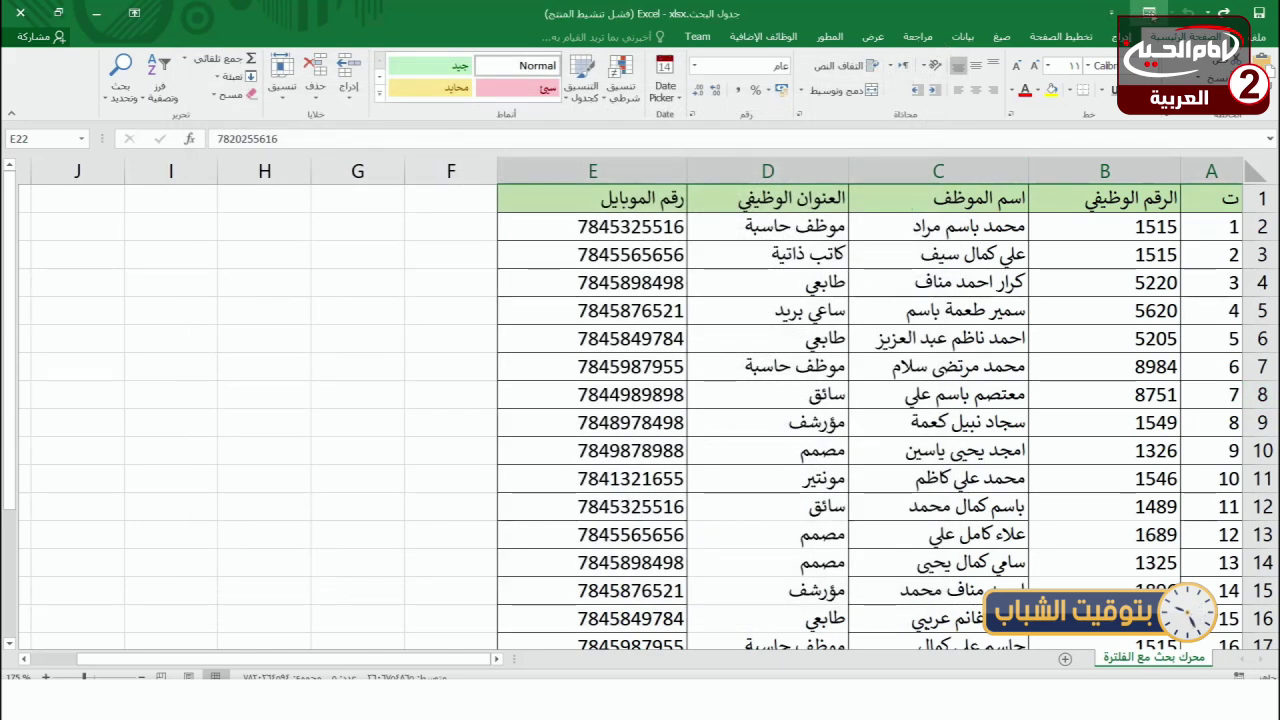
- Convert the employee range A1:E22 into a table with headers
{"action": "left_click", "coordinate": [751, 340]}
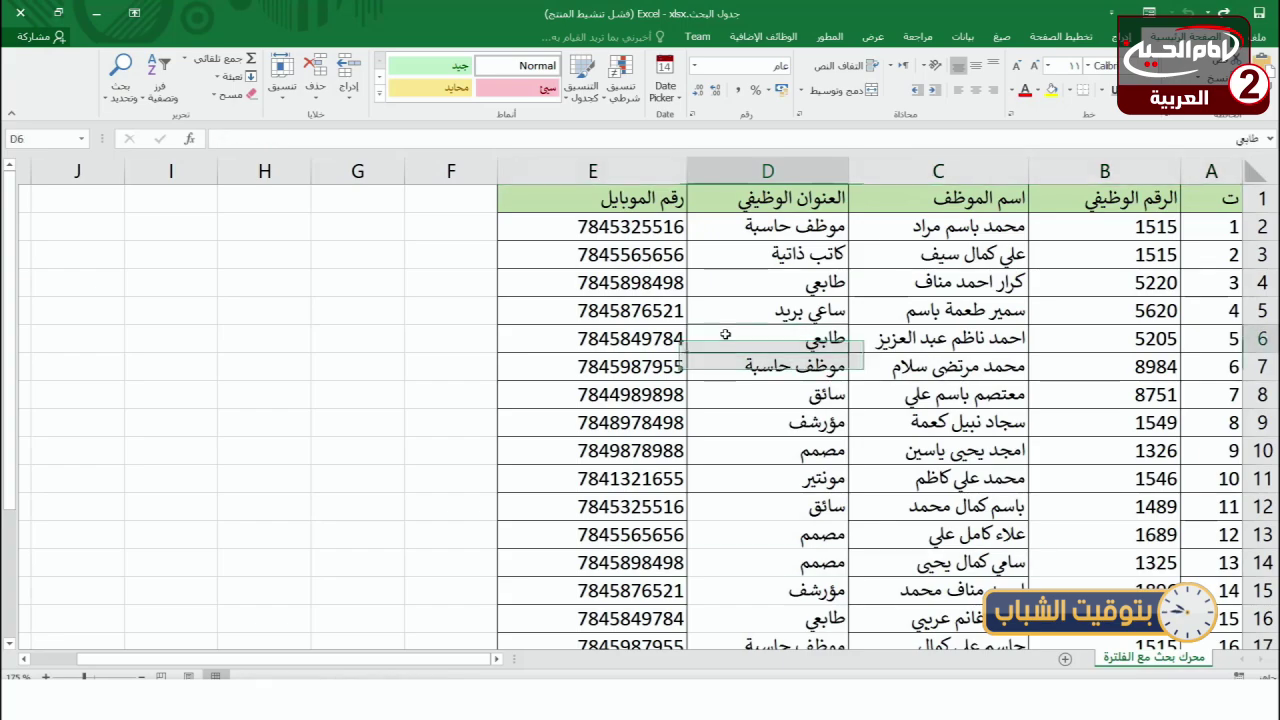
{"action": "left_click_drag", "start_coordinate": [1193, 212], "coordinate": [586, 604]}
{"action": "left_click", "coordinate": [1122, 36]}
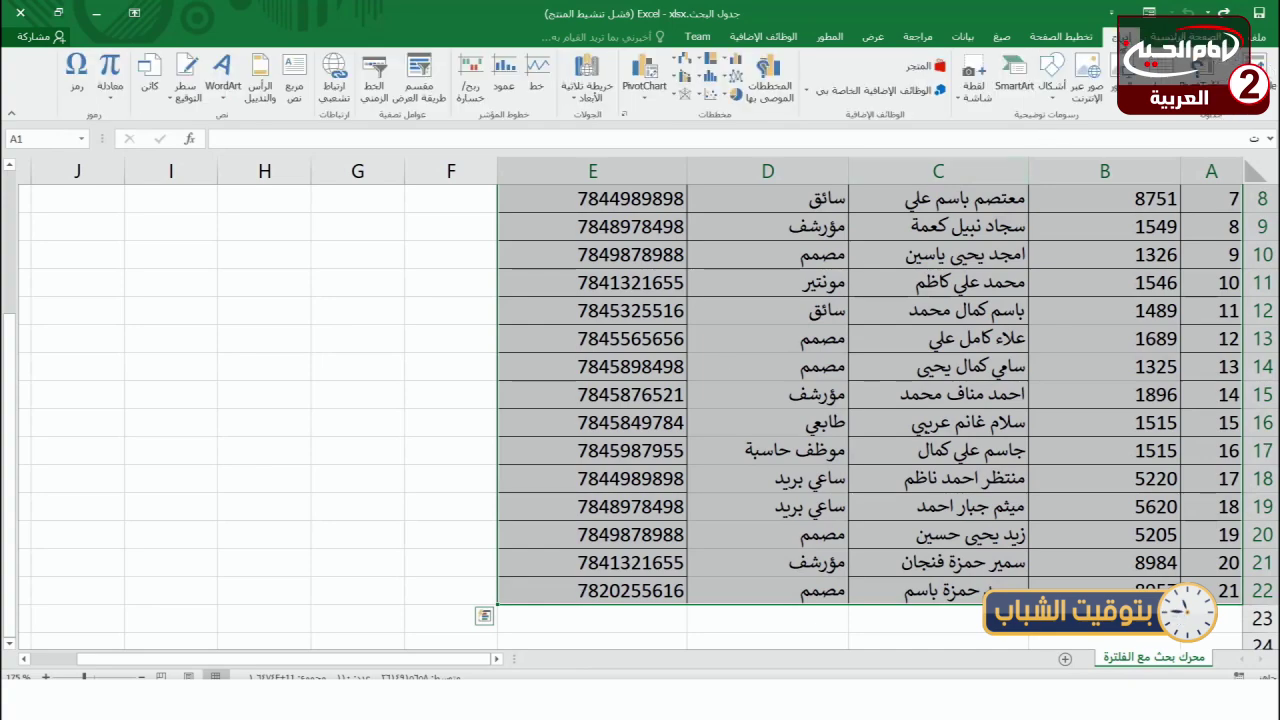
{"action": "left_click", "coordinate": [1195, 75]}
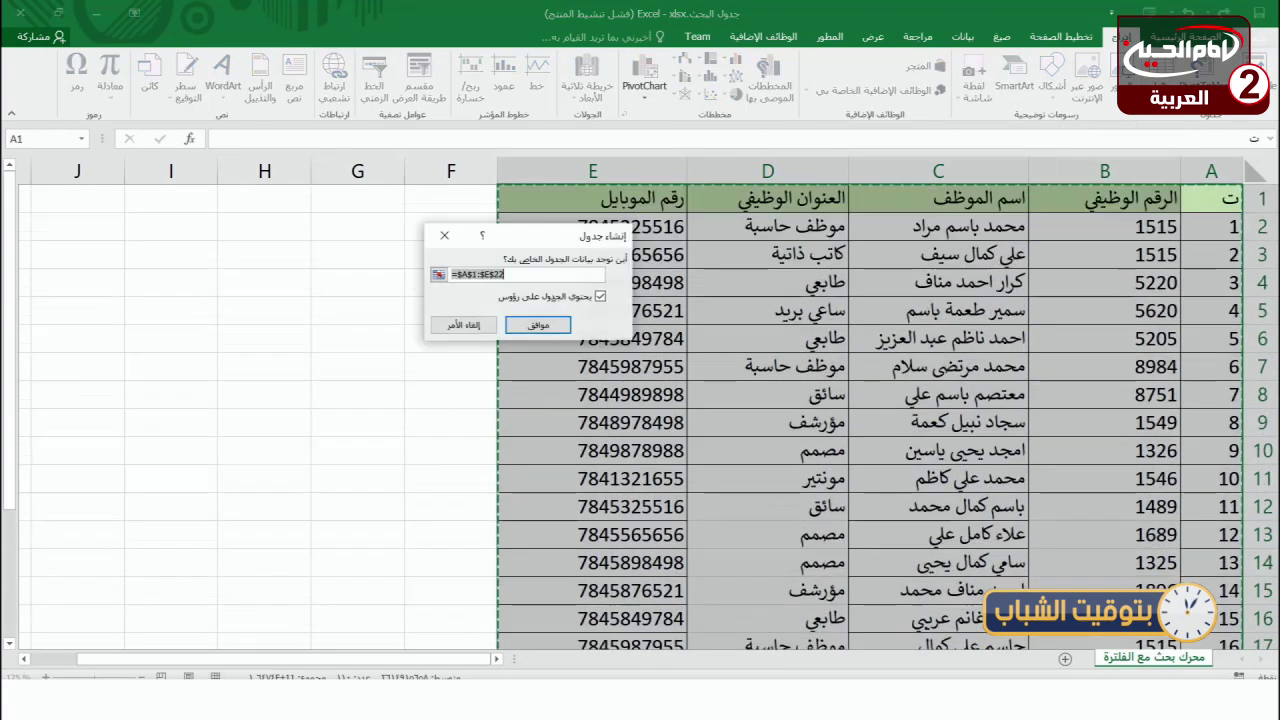
{"action": "left_click", "coordinate": [538, 325]}
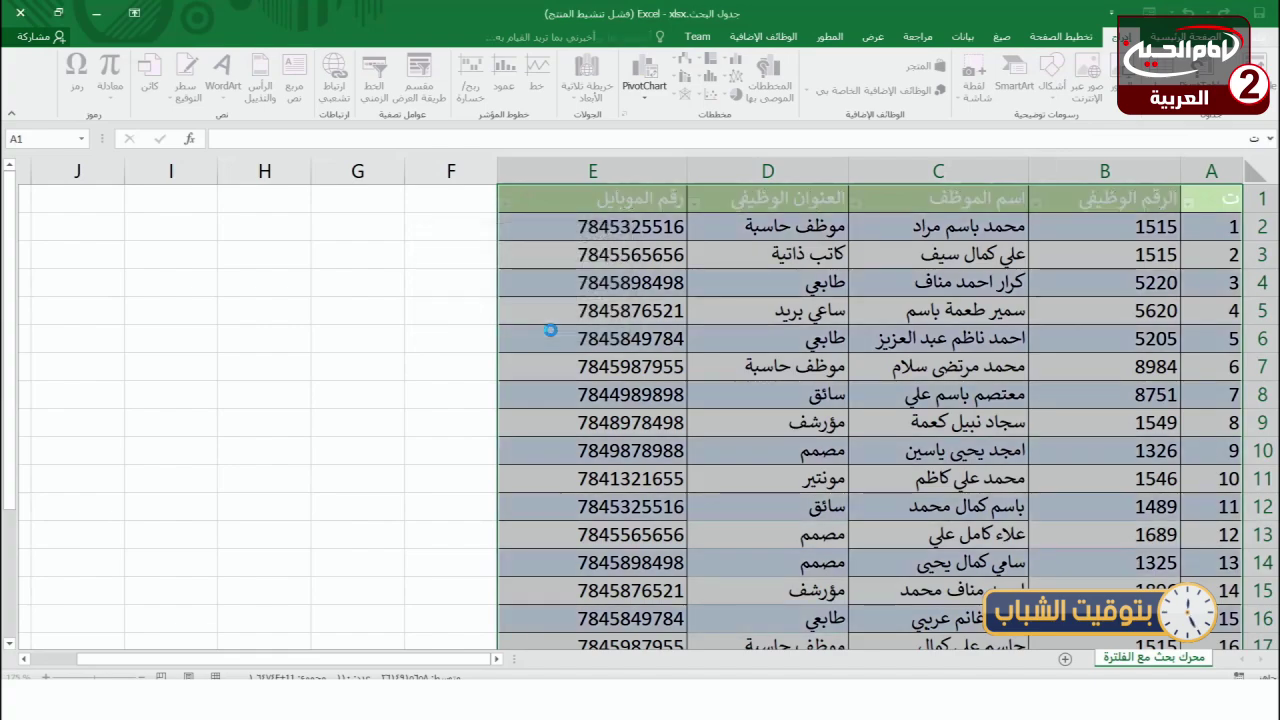
- Inspect the new table by selecting cells such as B8, D12, D9 and D7
{"action": "left_click", "coordinate": [855, 367]}
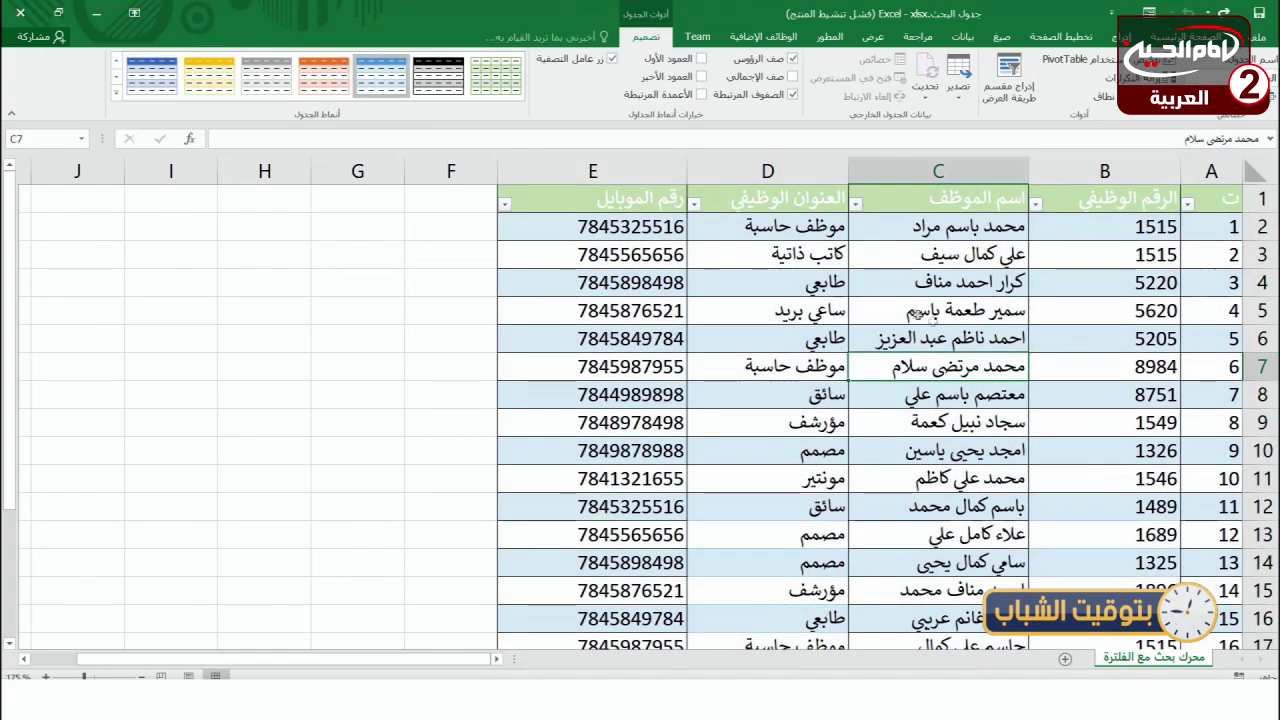
{"action": "scroll", "coordinate": [995, 362], "scroll_direction": "down", "scroll_amount": 6}
{"action": "scroll", "coordinate": [995, 362], "scroll_direction": "up", "scroll_amount": 6}
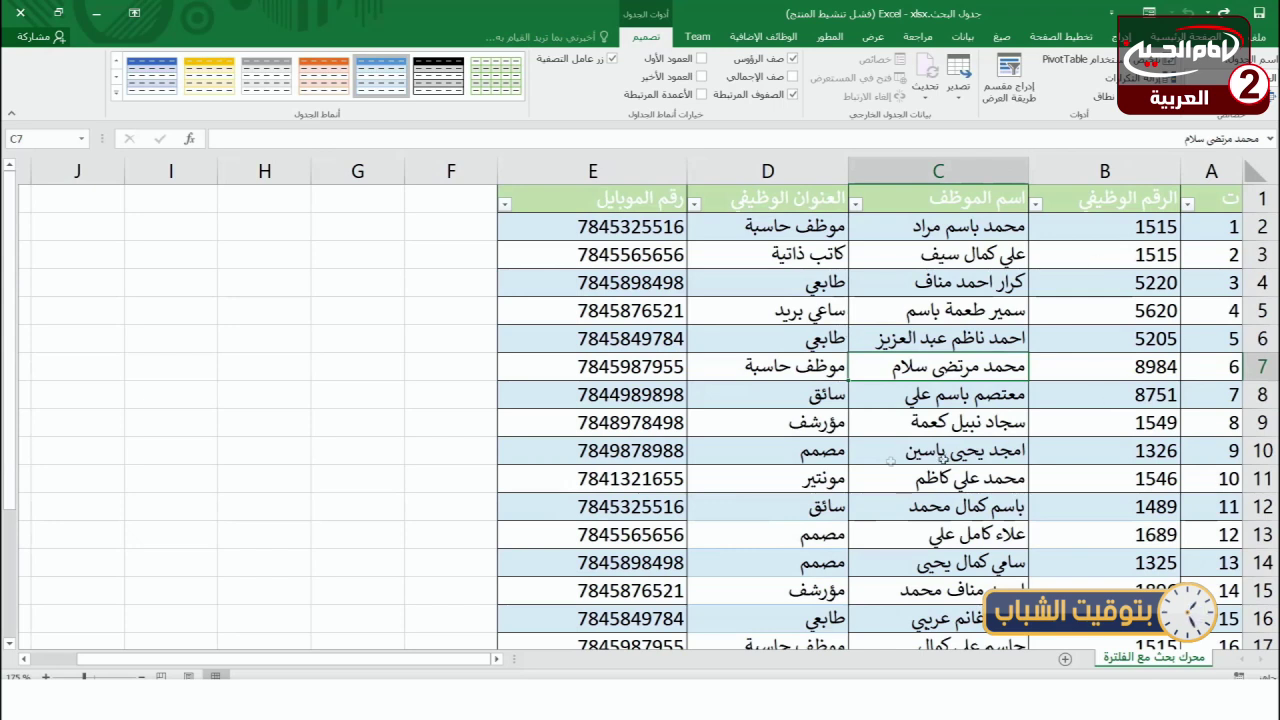
{"action": "left_click", "coordinate": [627, 340]}
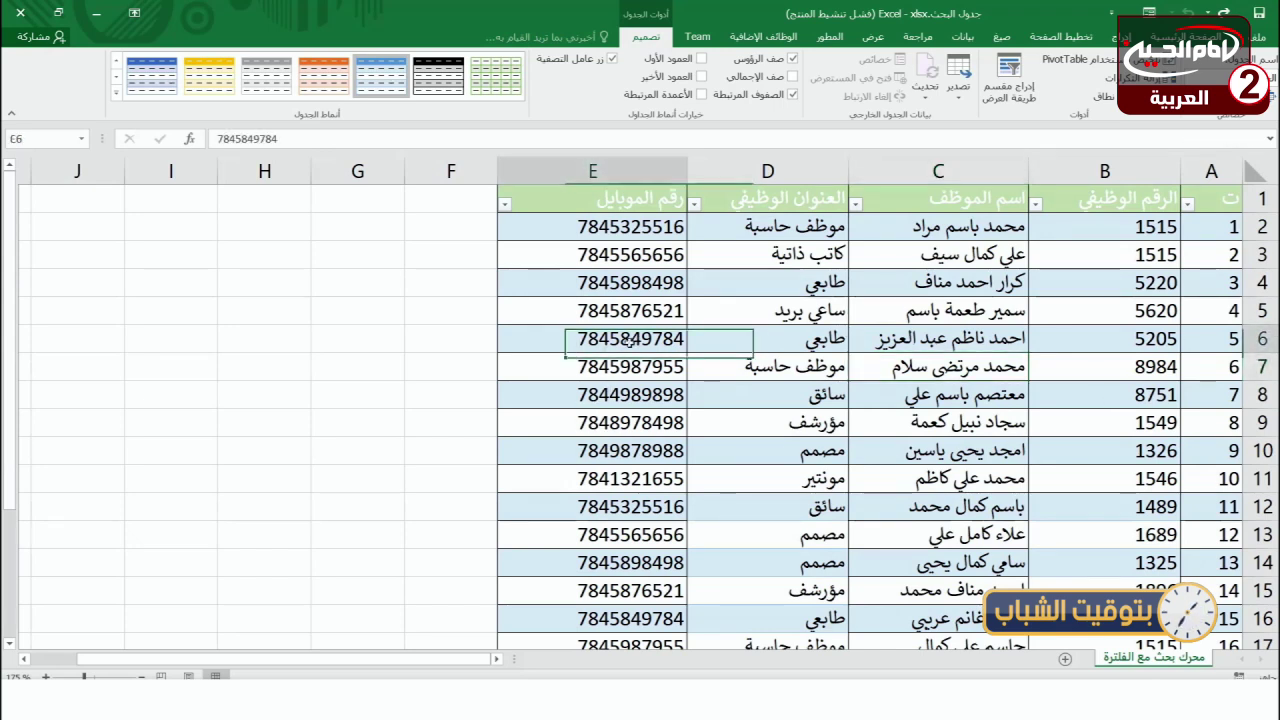
{"action": "left_click", "coordinate": [1044, 403]}
{"action": "left_click", "coordinate": [797, 510]}
{"action": "left_click", "coordinate": [692, 420]}
{"action": "left_click", "coordinate": [800, 378]}
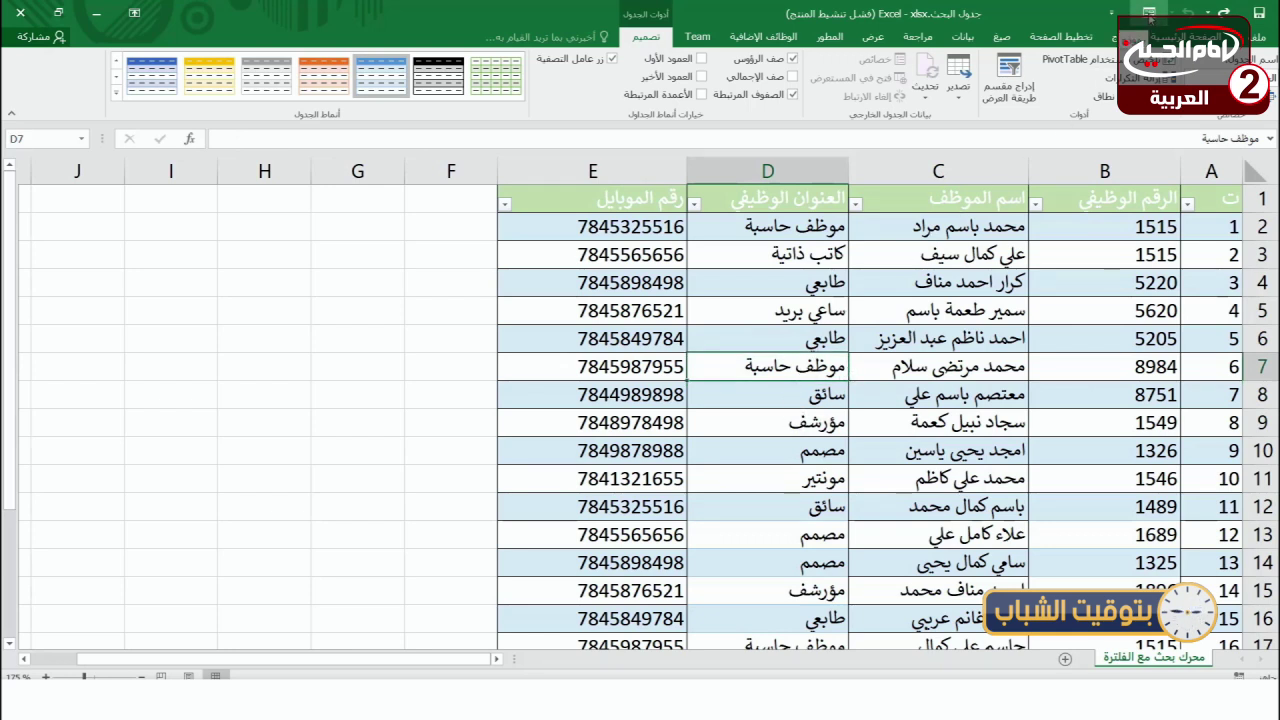
- Open the data form and move it to the left of the table
{"action": "left_click", "coordinate": [1150, 13]}
{"action": "left_click_drag", "start_coordinate": [618, 160], "coordinate": [282, 210]}
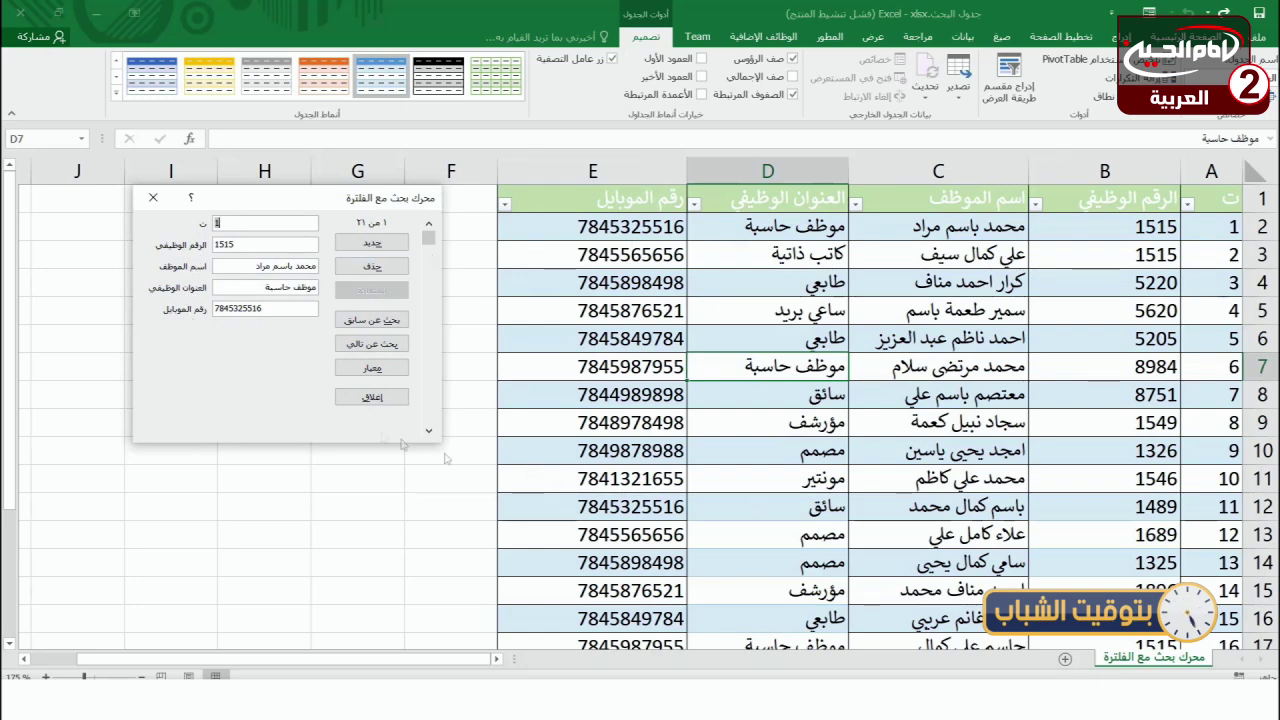
{"action": "left_click_drag", "start_coordinate": [430, 244], "coordinate": [429, 238]}
- Add record 22 with its employee ID, job title طابعي and mobile number, then close the form
{"action": "left_click", "coordinate": [378, 247]}
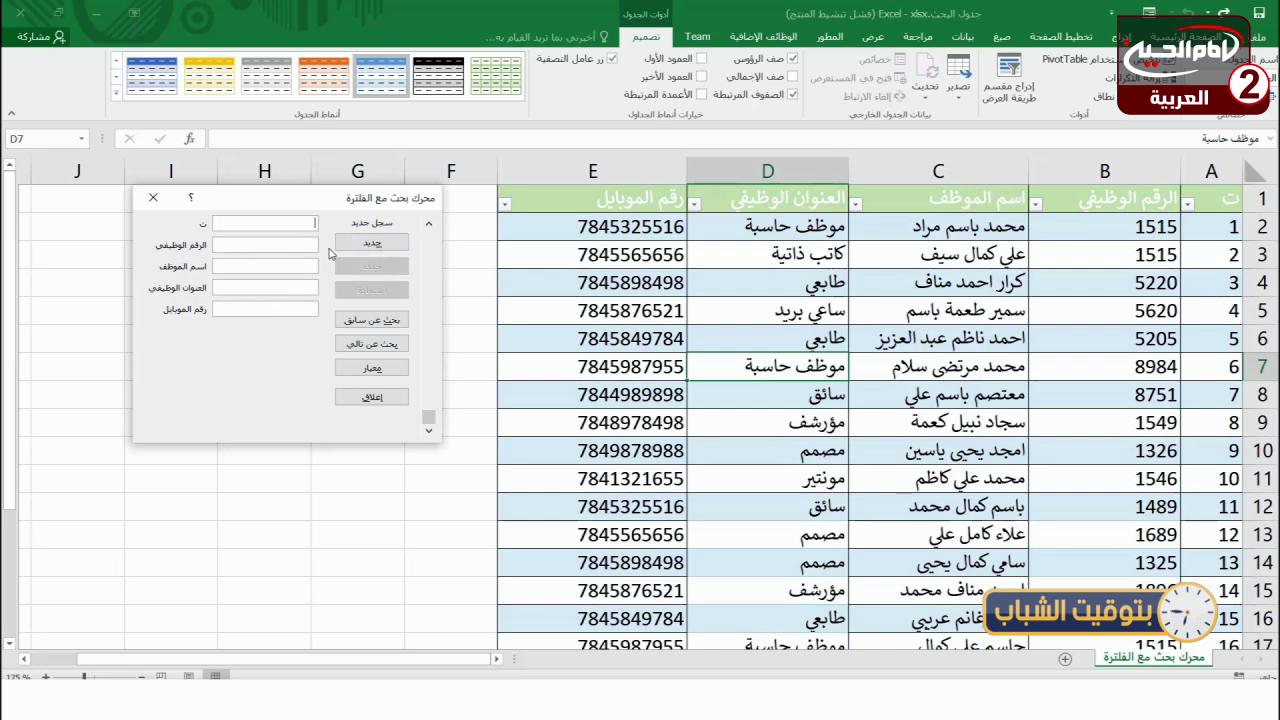
{"action": "type", "text": "22"}
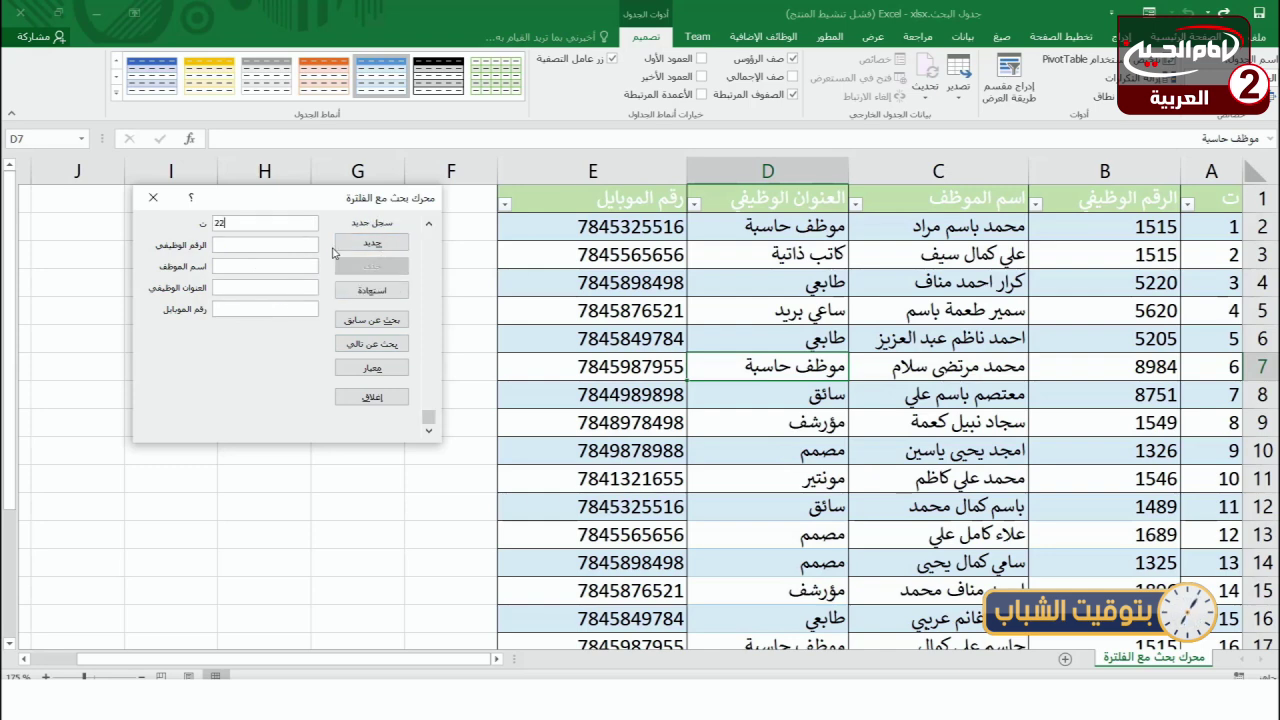
{"action": "left_click", "coordinate": [250, 249]}
{"action": "type", "text": "02478"}
{"action": "type", "text": "طابعي"}
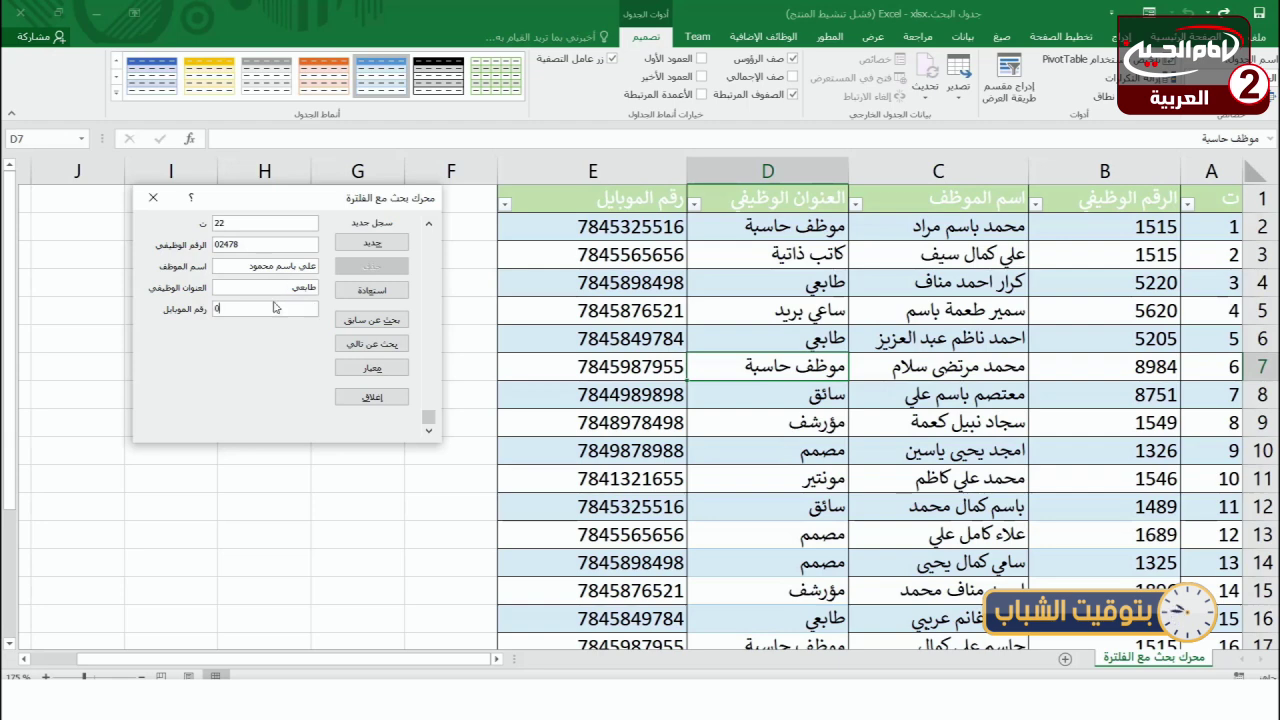
{"action": "left_click", "coordinate": [276, 307]}
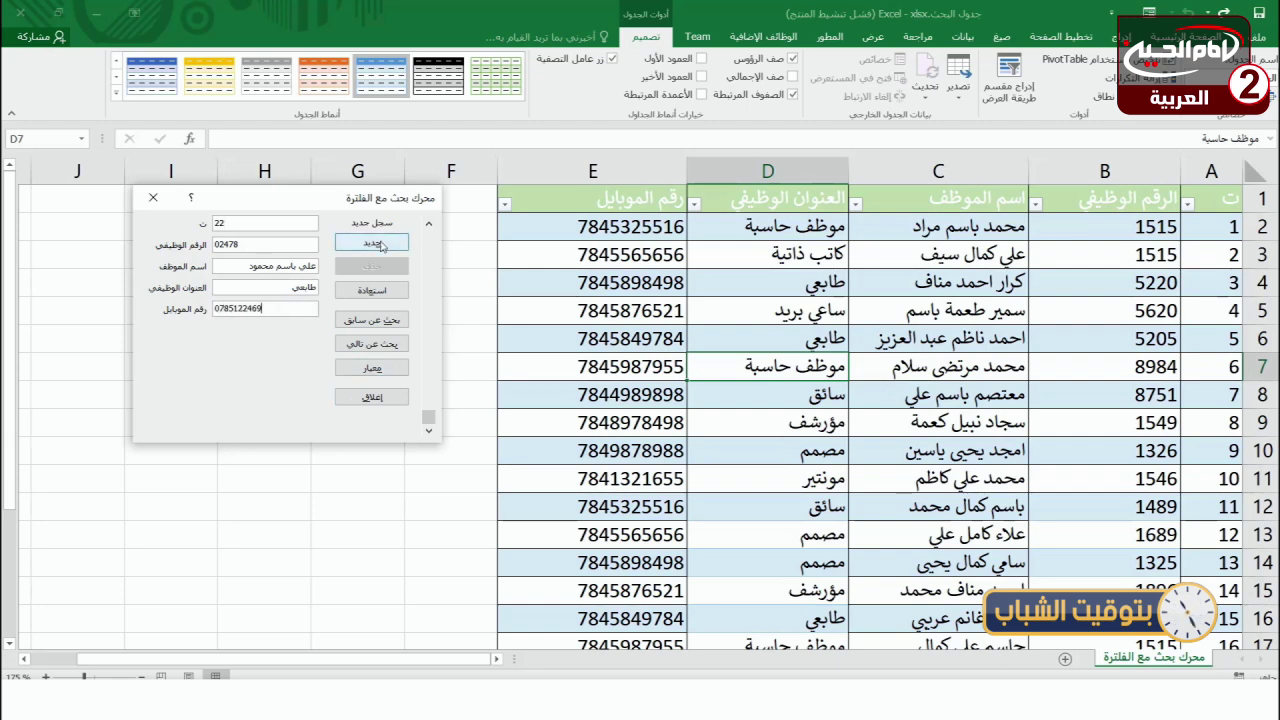
{"action": "left_click", "coordinate": [381, 246]}
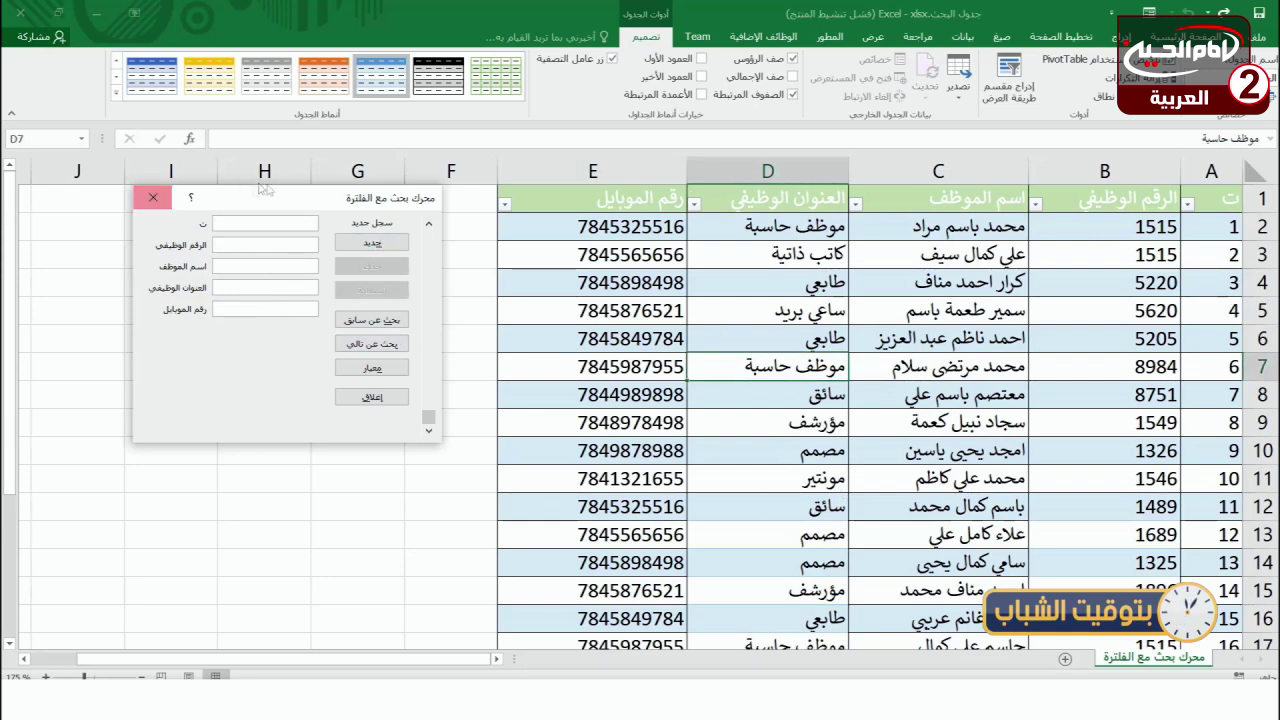
{"action": "left_click", "coordinate": [154, 198]}
- Reopen the data form and save record 23 with its employee ID, name, job title كاتب ذاتية and mobile number
{"action": "scroll", "coordinate": [870, 420], "scroll_direction": "down", "scroll_amount": 2}
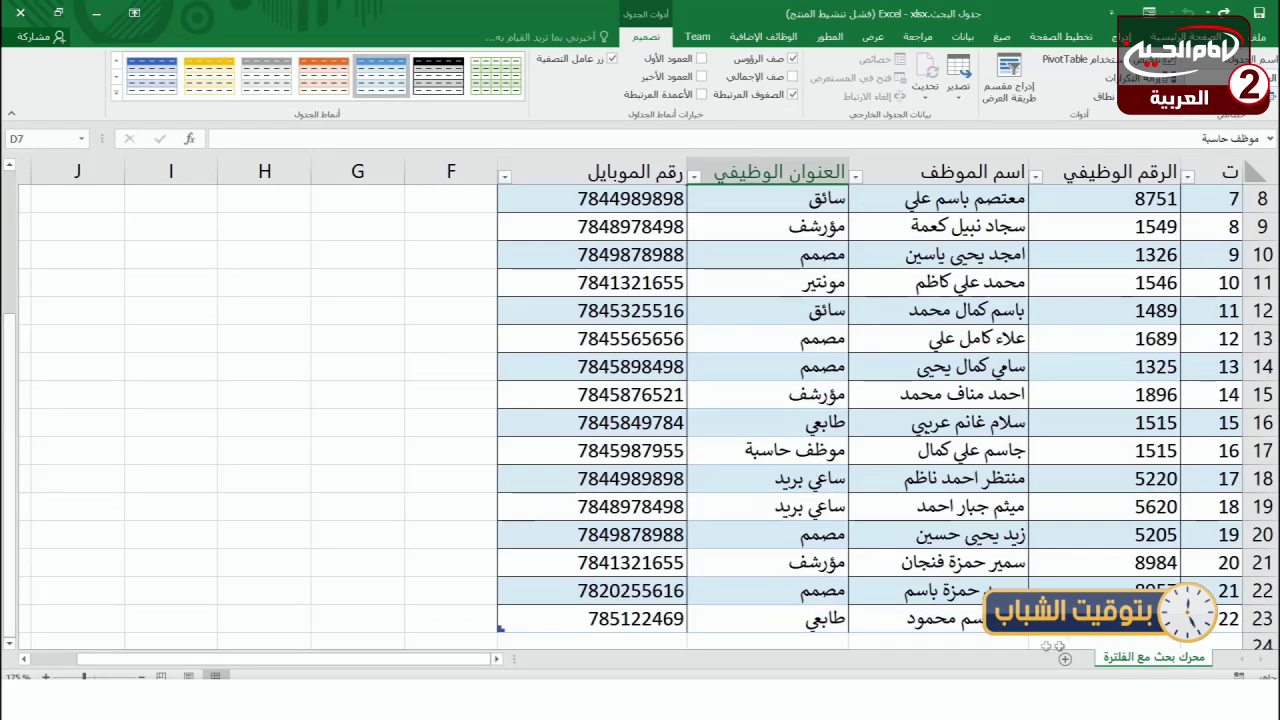
{"action": "scroll", "coordinate": [870, 420], "scroll_direction": "down", "scroll_amount": 3}
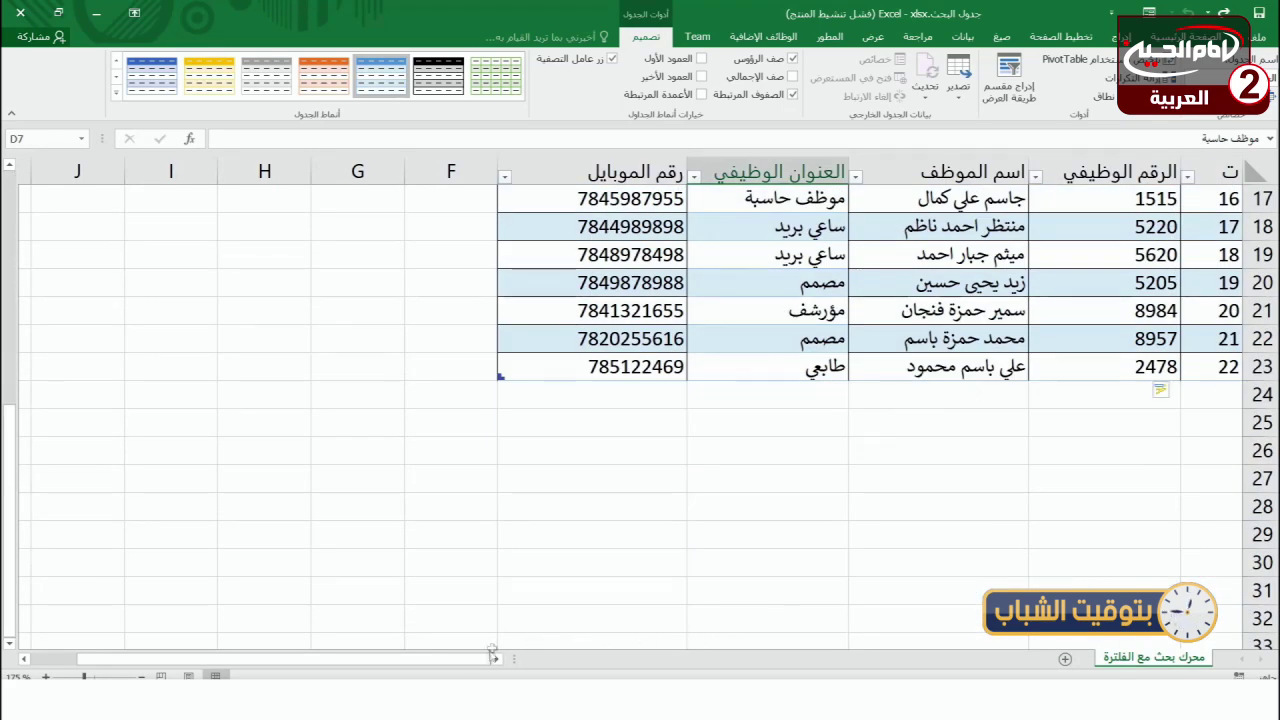
{"action": "left_click", "coordinate": [1130, 12]}
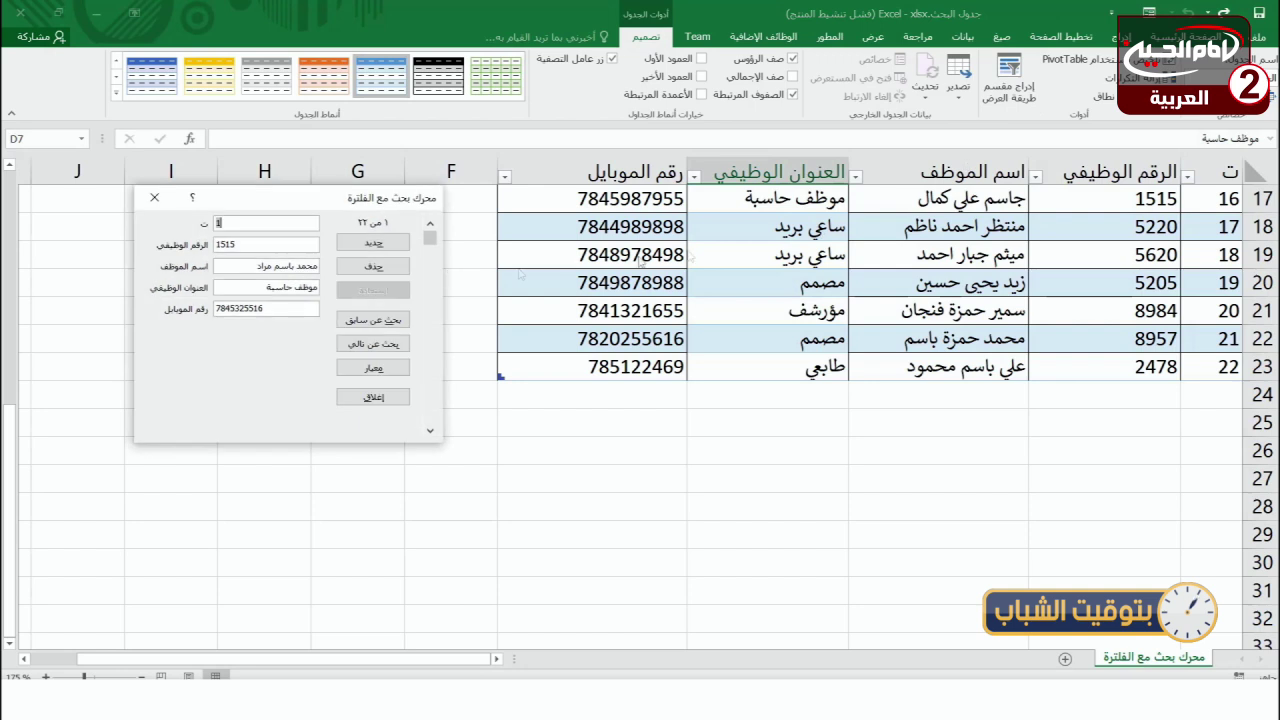
{"action": "left_click", "coordinate": [373, 242]}
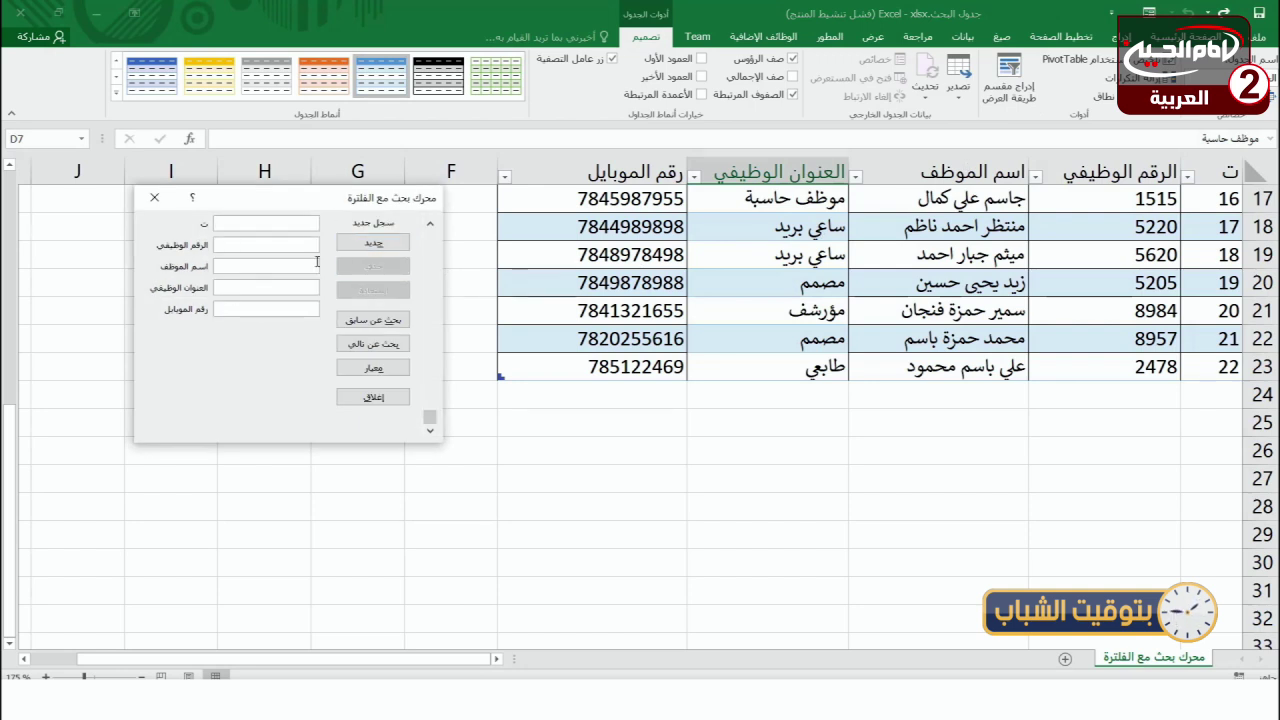
{"action": "type", "text": "23"}
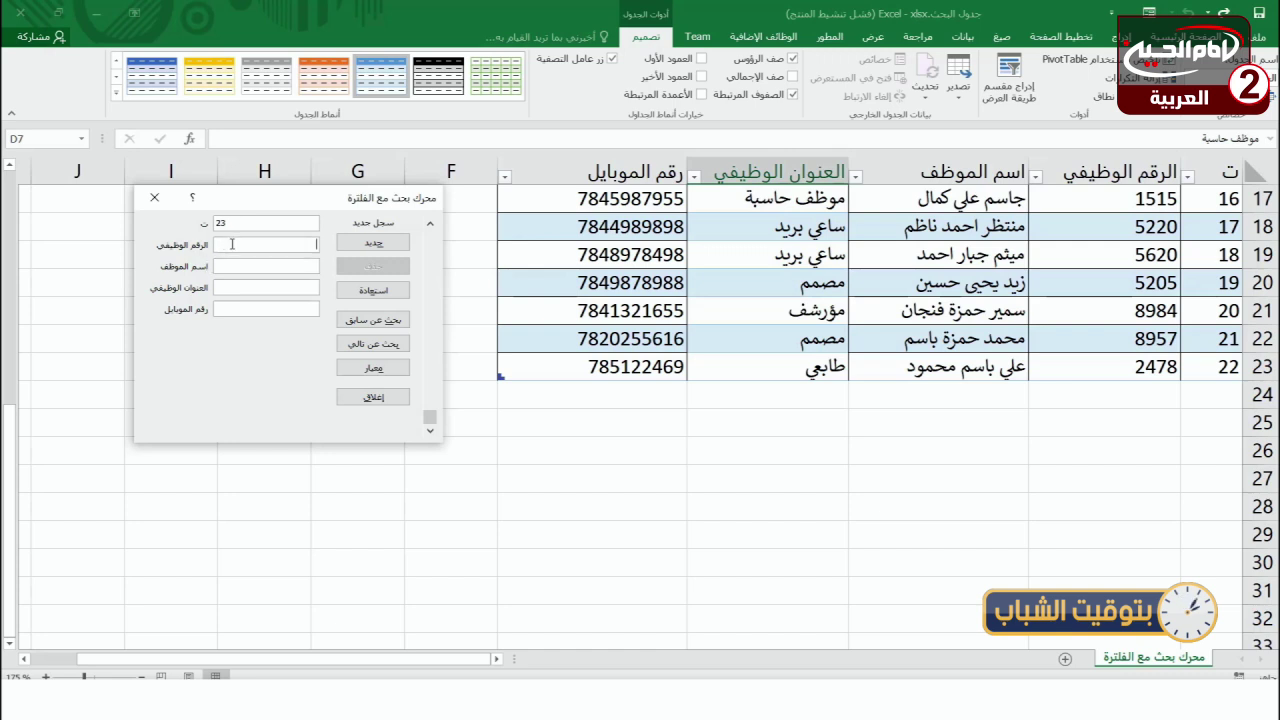
{"action": "left_click", "coordinate": [227, 244]}
{"action": "type", "text": "24587"}
{"action": "left_click", "coordinate": [258, 267]}
{"action": "type", "text": "كاتب ذاتية"}
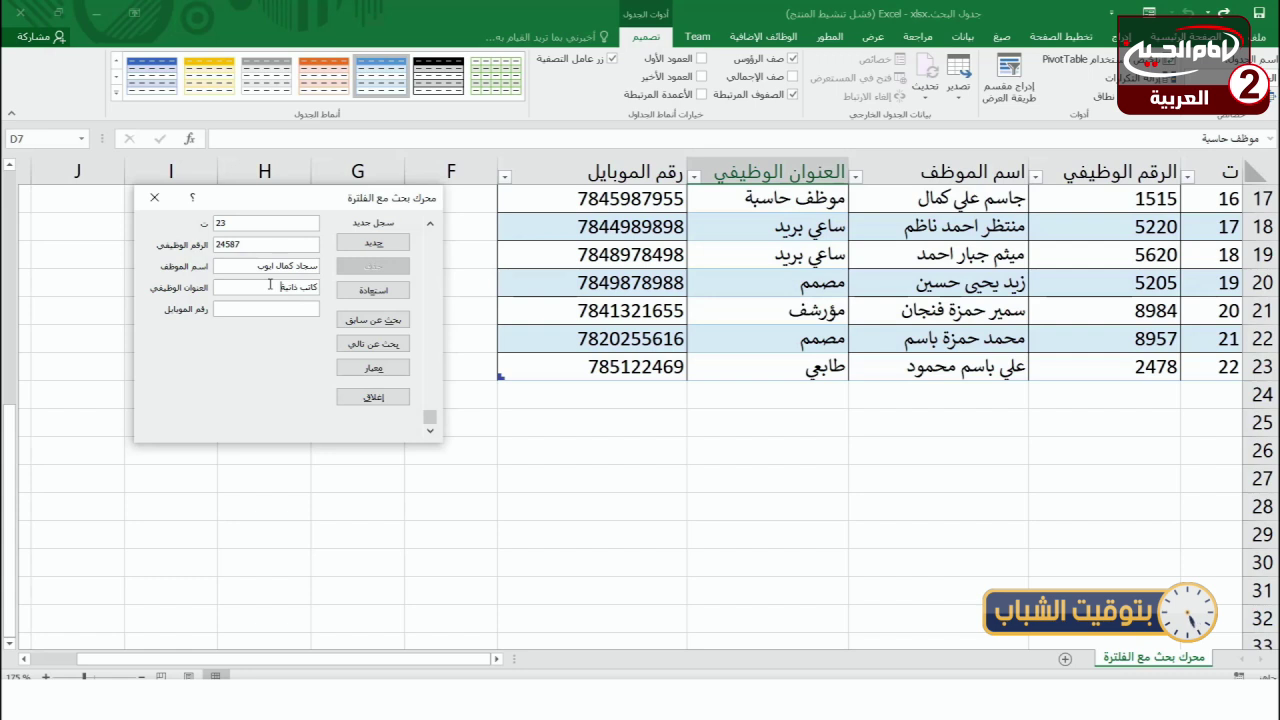
{"action": "left_click", "coordinate": [296, 310]}
{"action": "key", "text": "Return"}
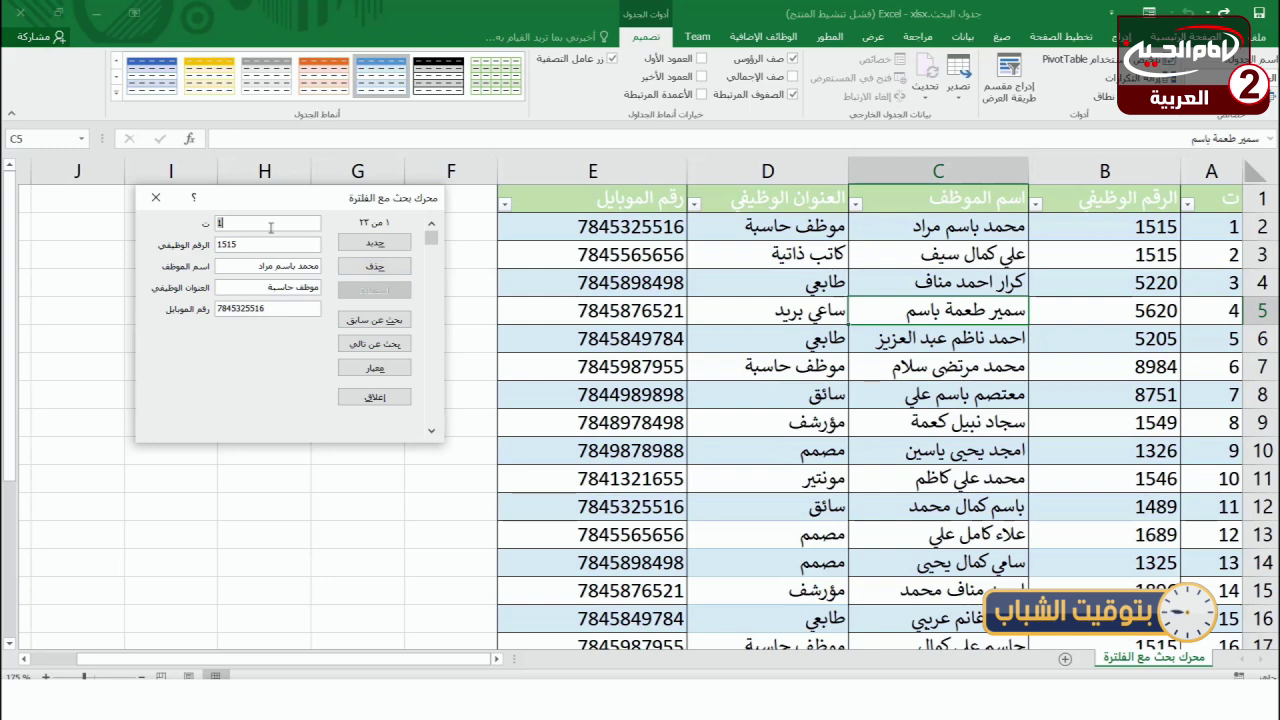
- Go to the last record, 23, in the data form and delete it
{"action": "left_click", "coordinate": [375, 344]}
{"action": "left_click", "coordinate": [375, 344]}
{"action": "left_click", "coordinate": [375, 344]}
{"action": "left_click", "coordinate": [375, 344]}
{"action": "left_click", "coordinate": [375, 344]}
{"action": "left_click_drag", "start_coordinate": [432, 277], "coordinate": [431, 416]}
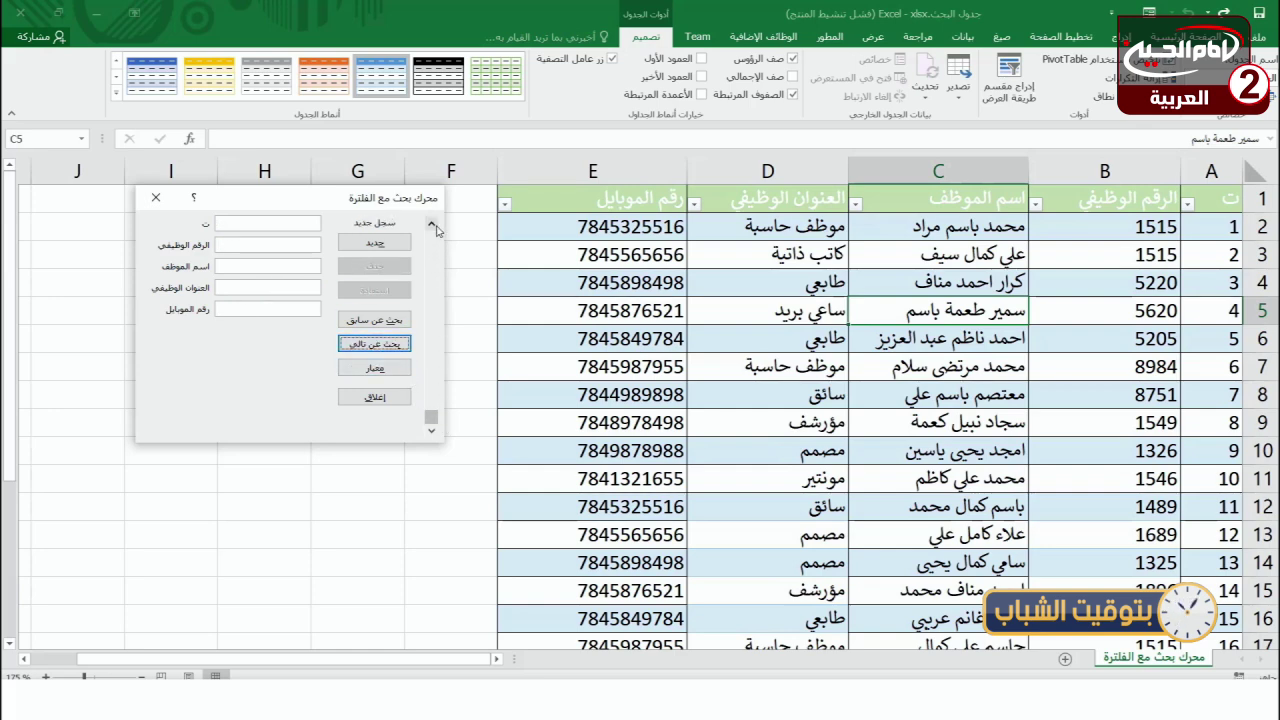
{"action": "left_click", "coordinate": [432, 225]}
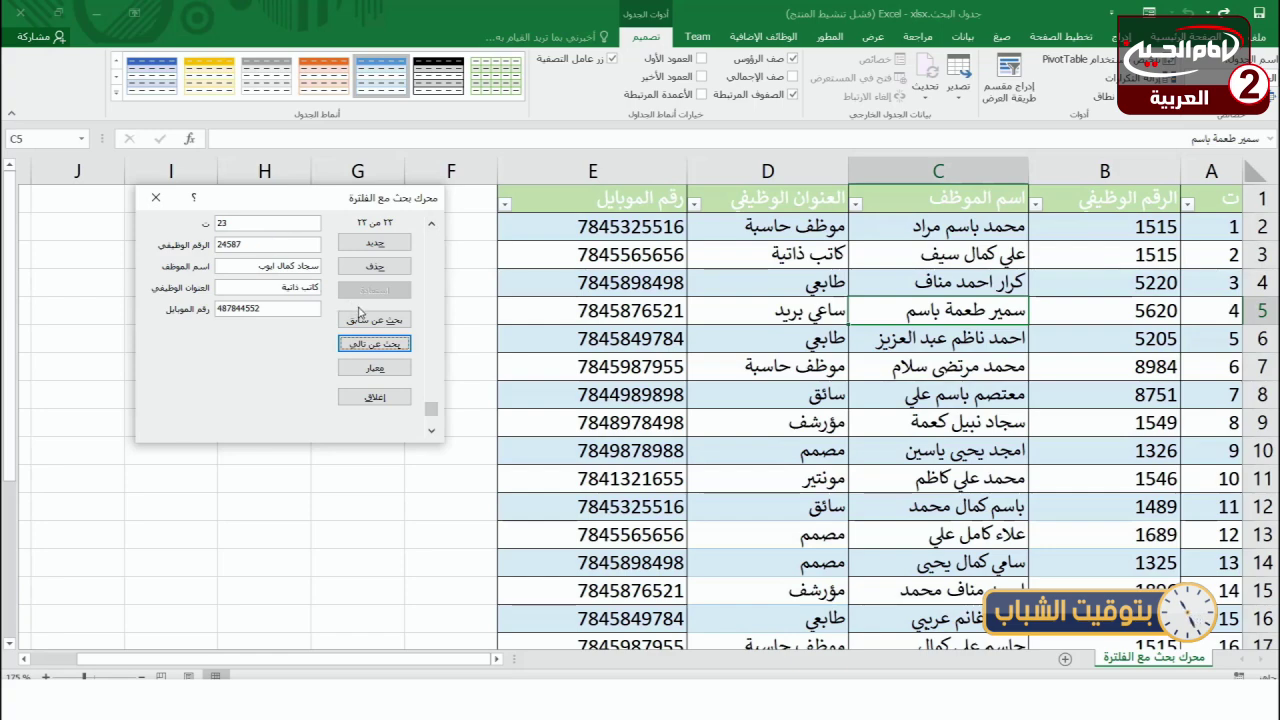
{"action": "left_click", "coordinate": [375, 266]}
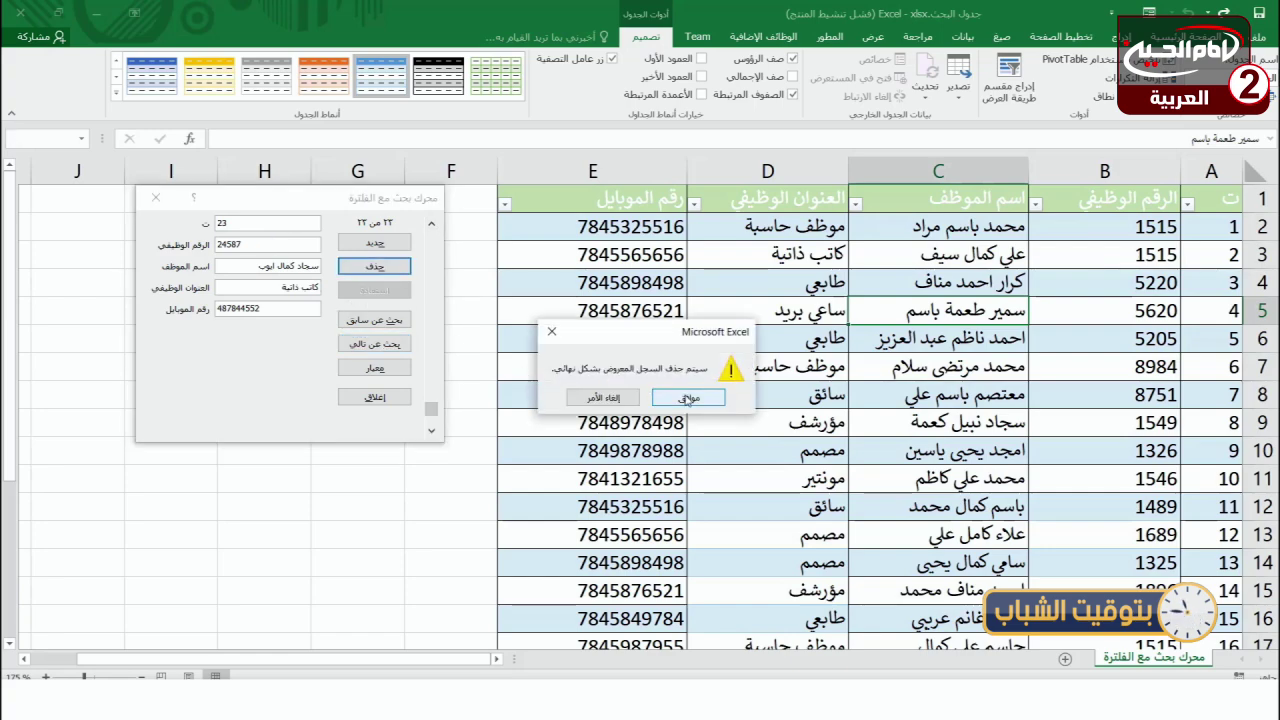
{"action": "left_click", "coordinate": [689, 398]}
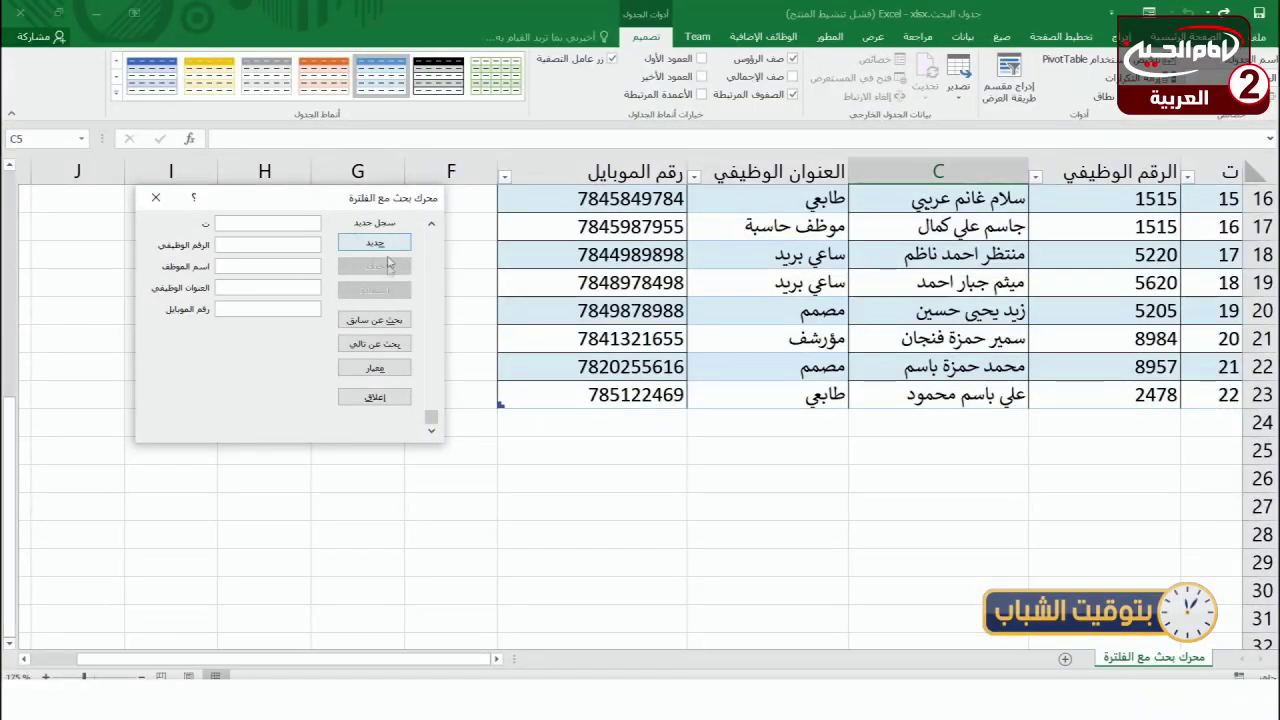
- Delete record 22 as well, leaving record 21 displayed
{"action": "left_click", "coordinate": [431, 223]}
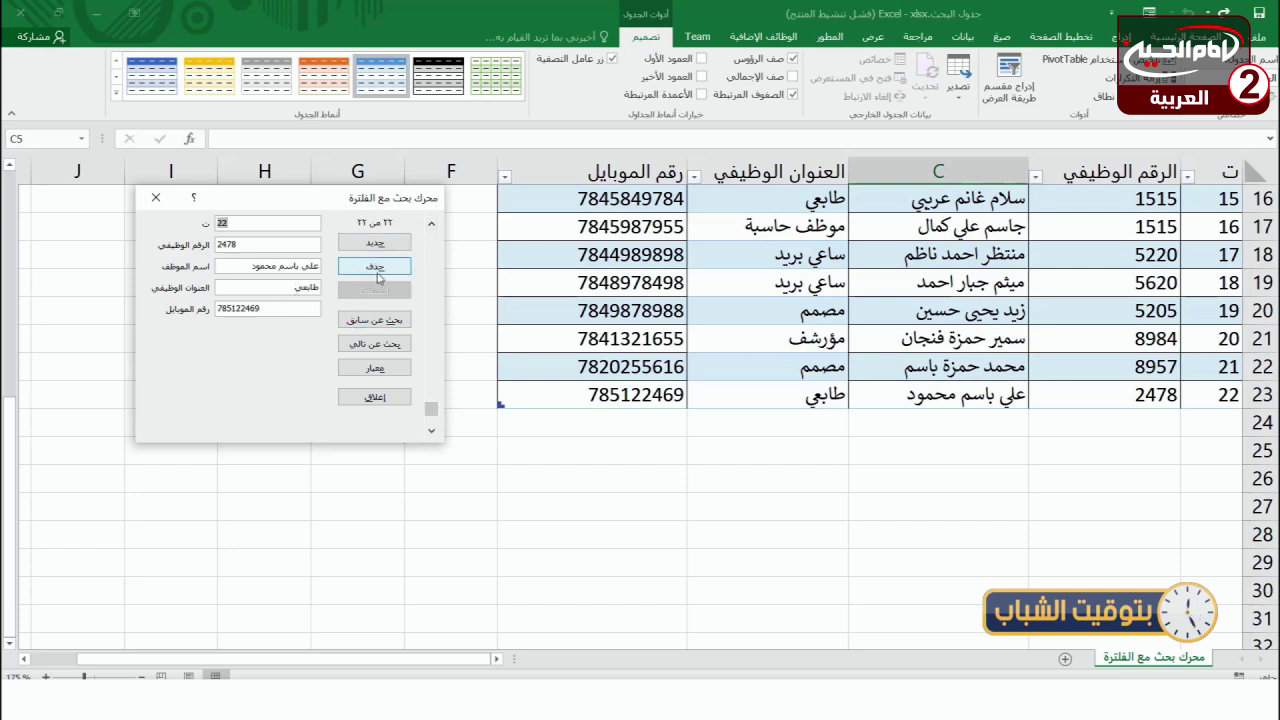
{"action": "left_click", "coordinate": [375, 266]}
{"action": "left_click", "coordinate": [689, 405]}
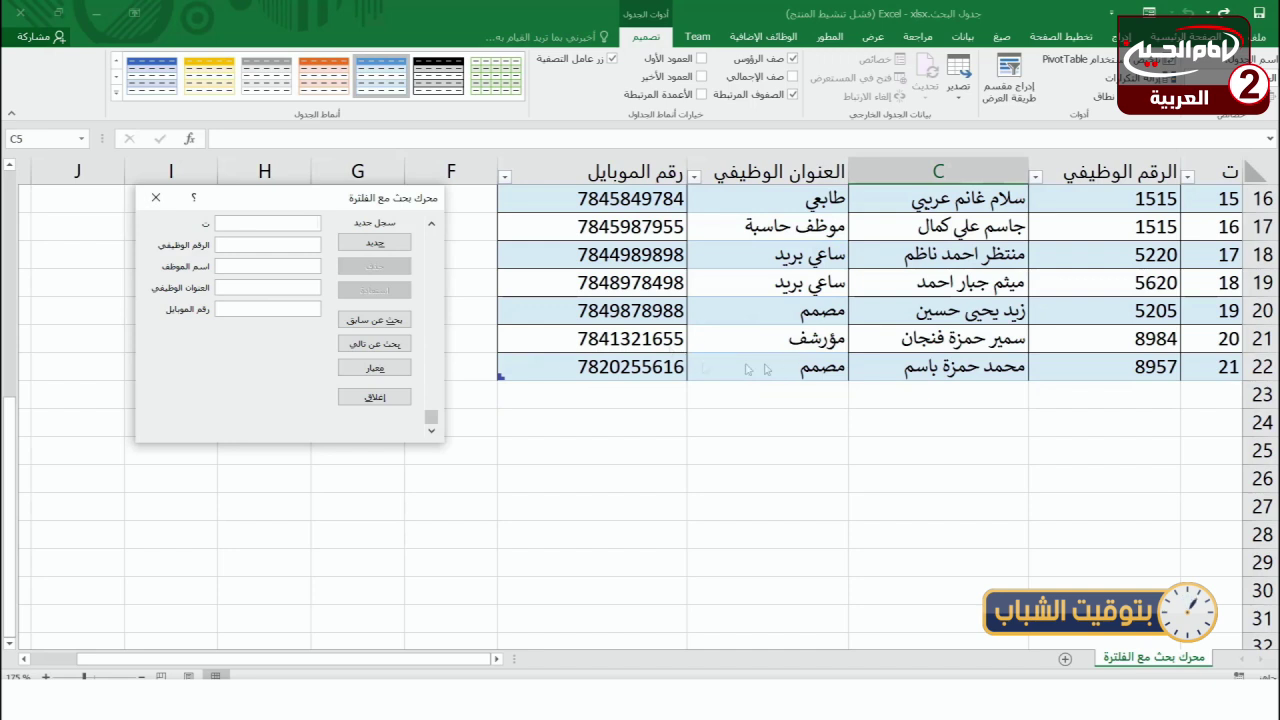
{"action": "left_click", "coordinate": [383, 321]}
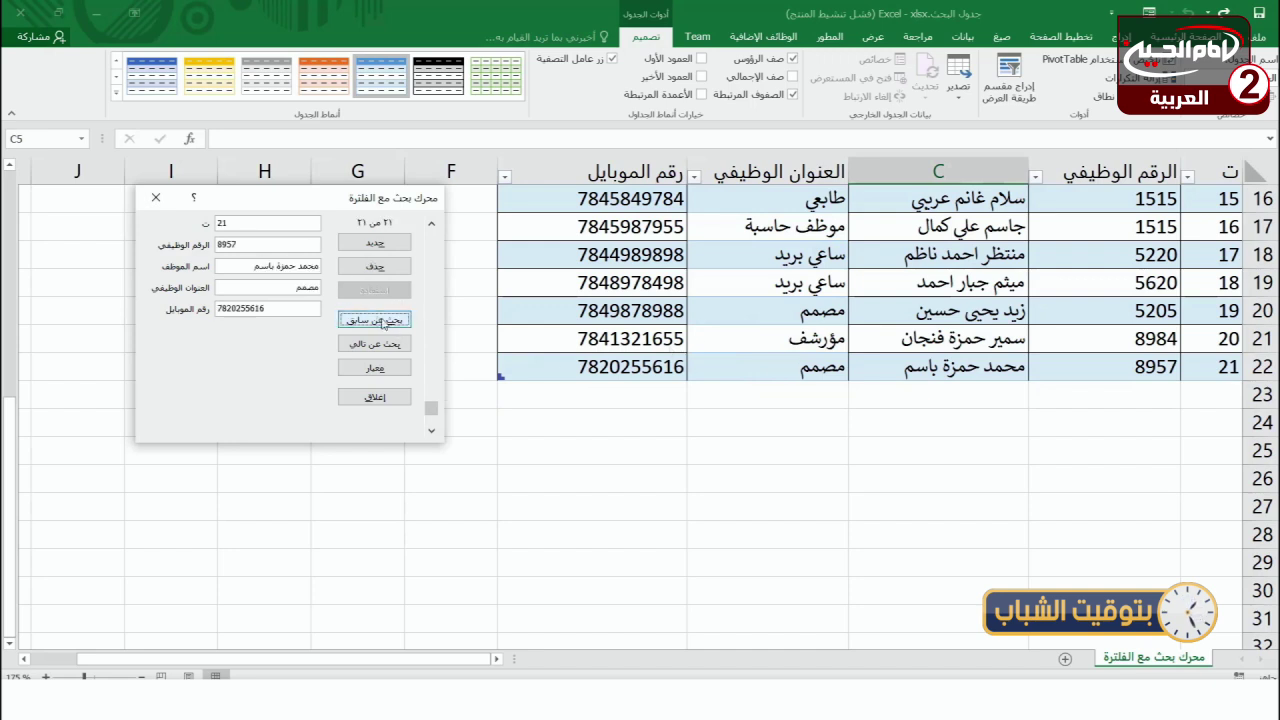
- Change record 21's job title from مصمم to مؤرشف in the data form
{"action": "left_click", "coordinate": [268, 288]}
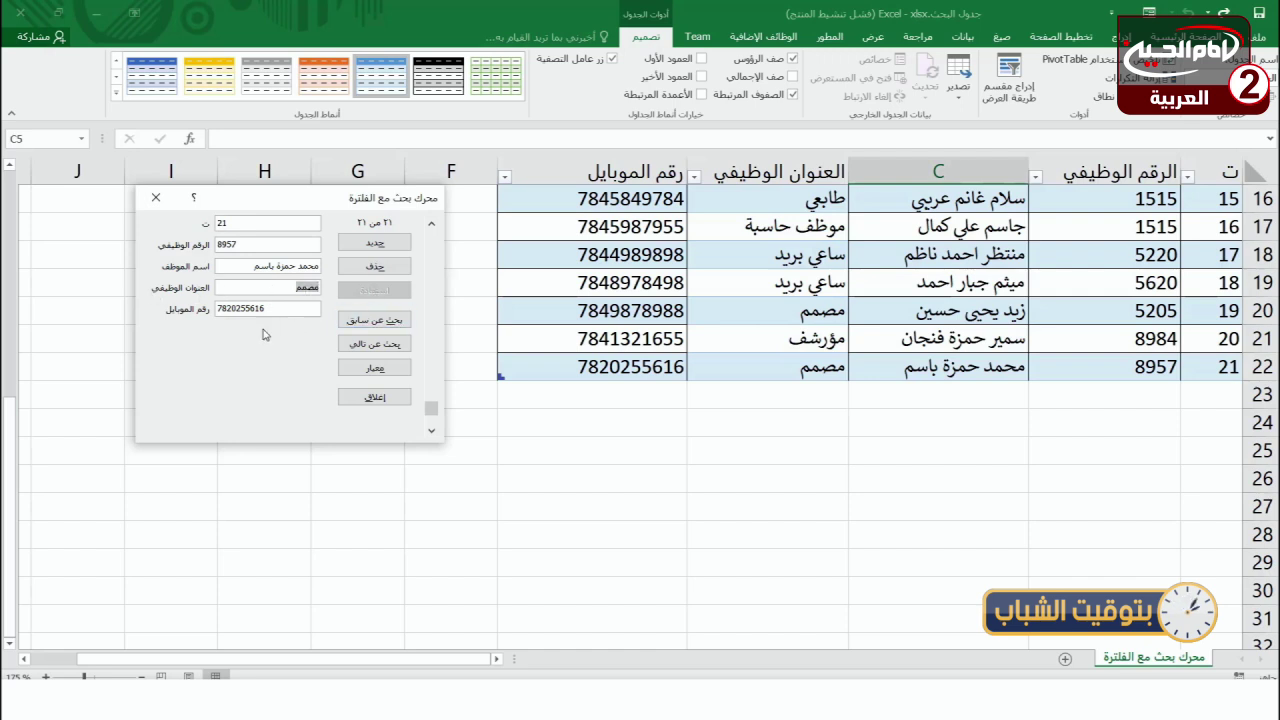
{"action": "type", "text": "مؤرشف"}
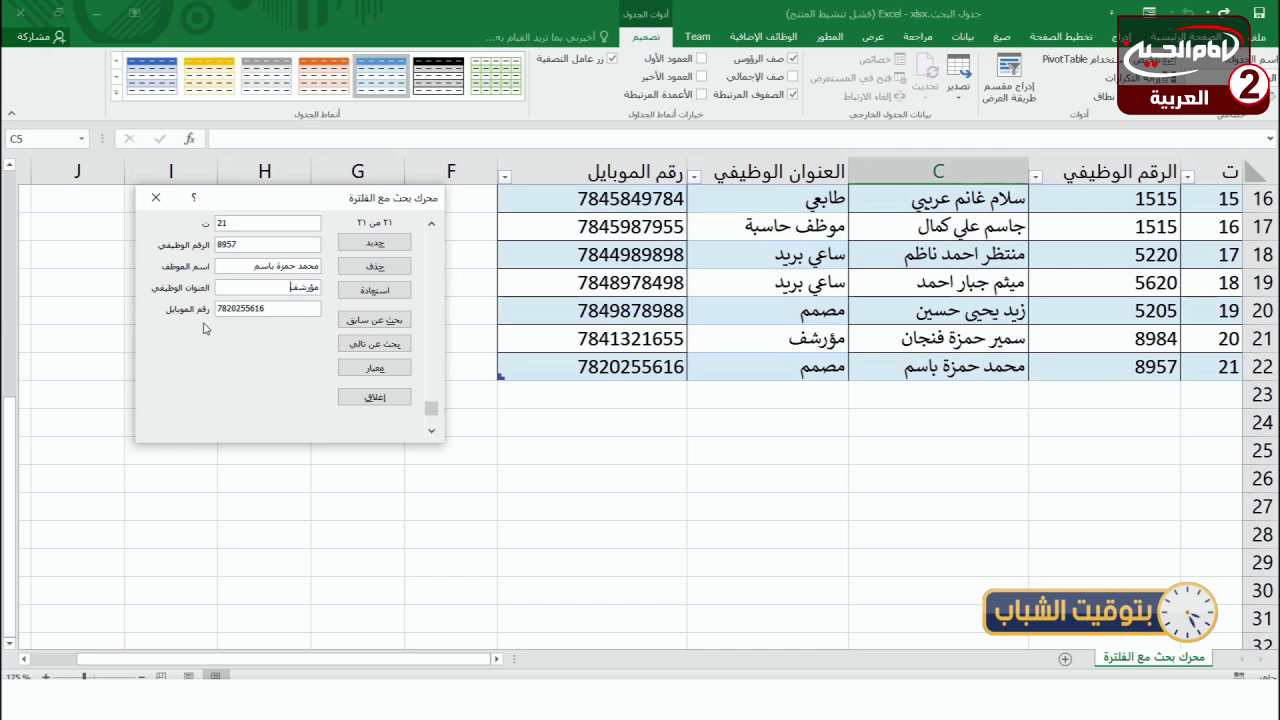
{"action": "key", "text": "Return"}
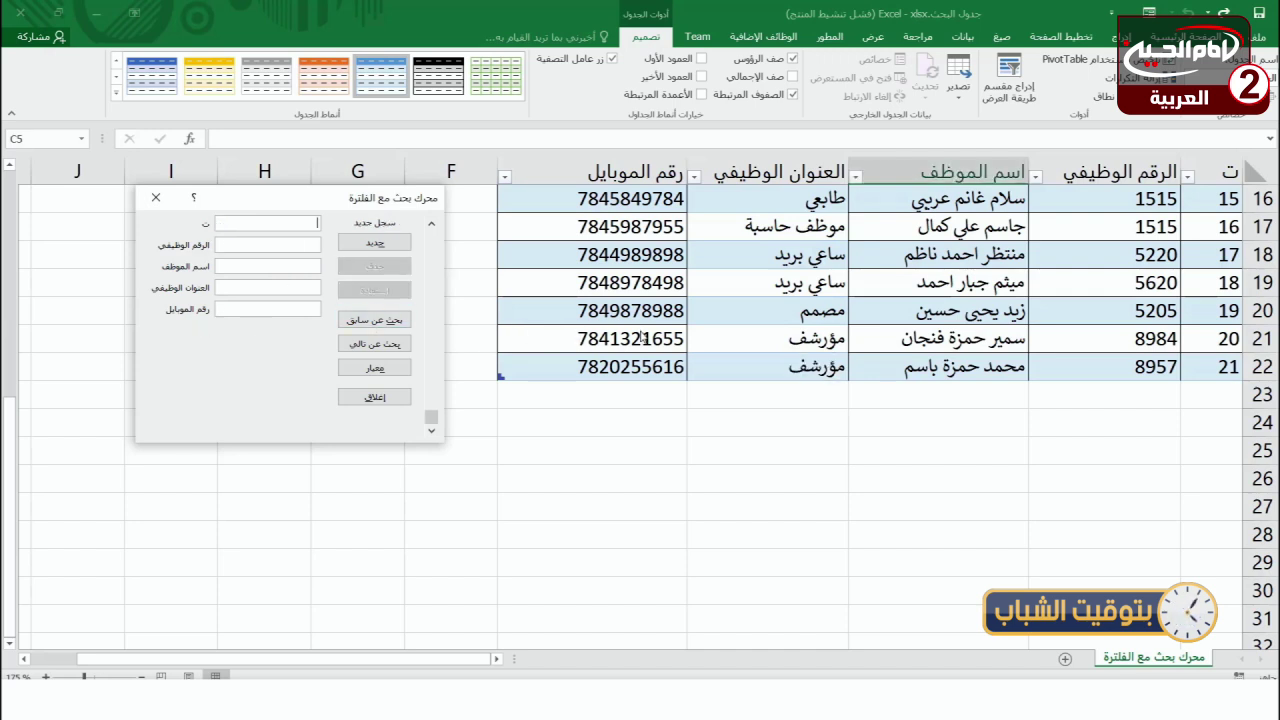
{"action": "left_click_drag", "start_coordinate": [258, 206], "coordinate": [232, 217]}
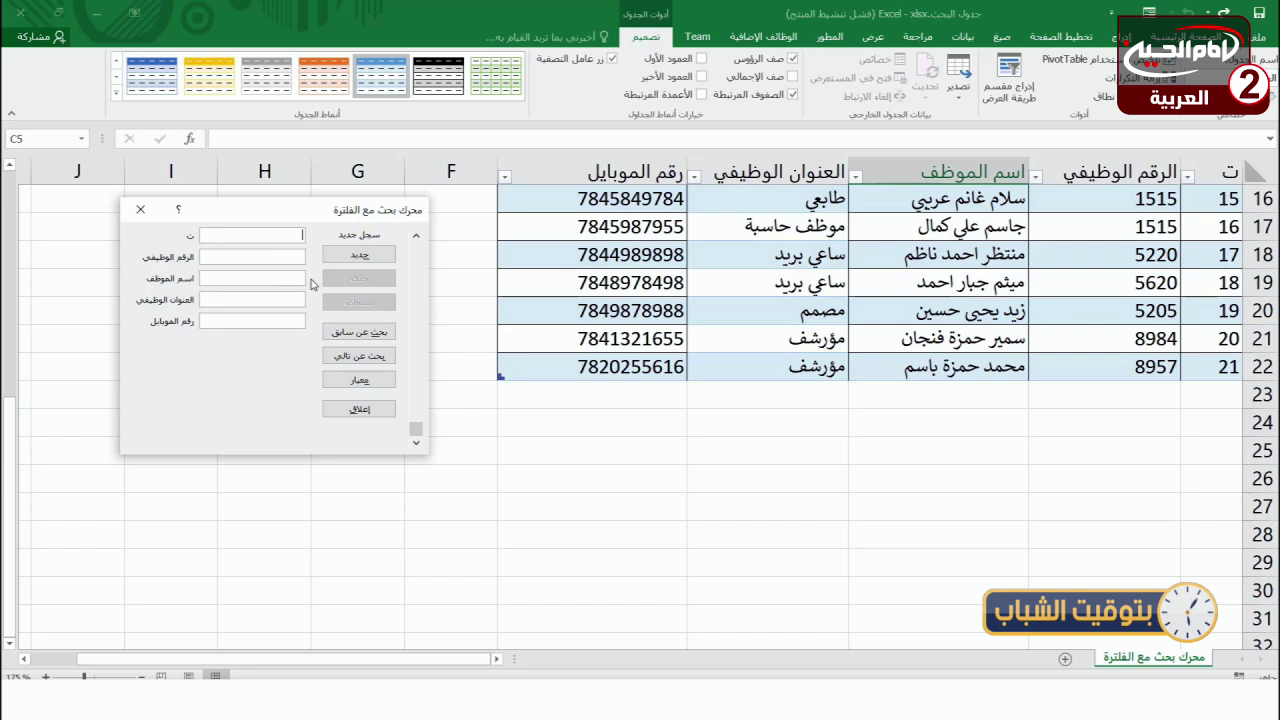